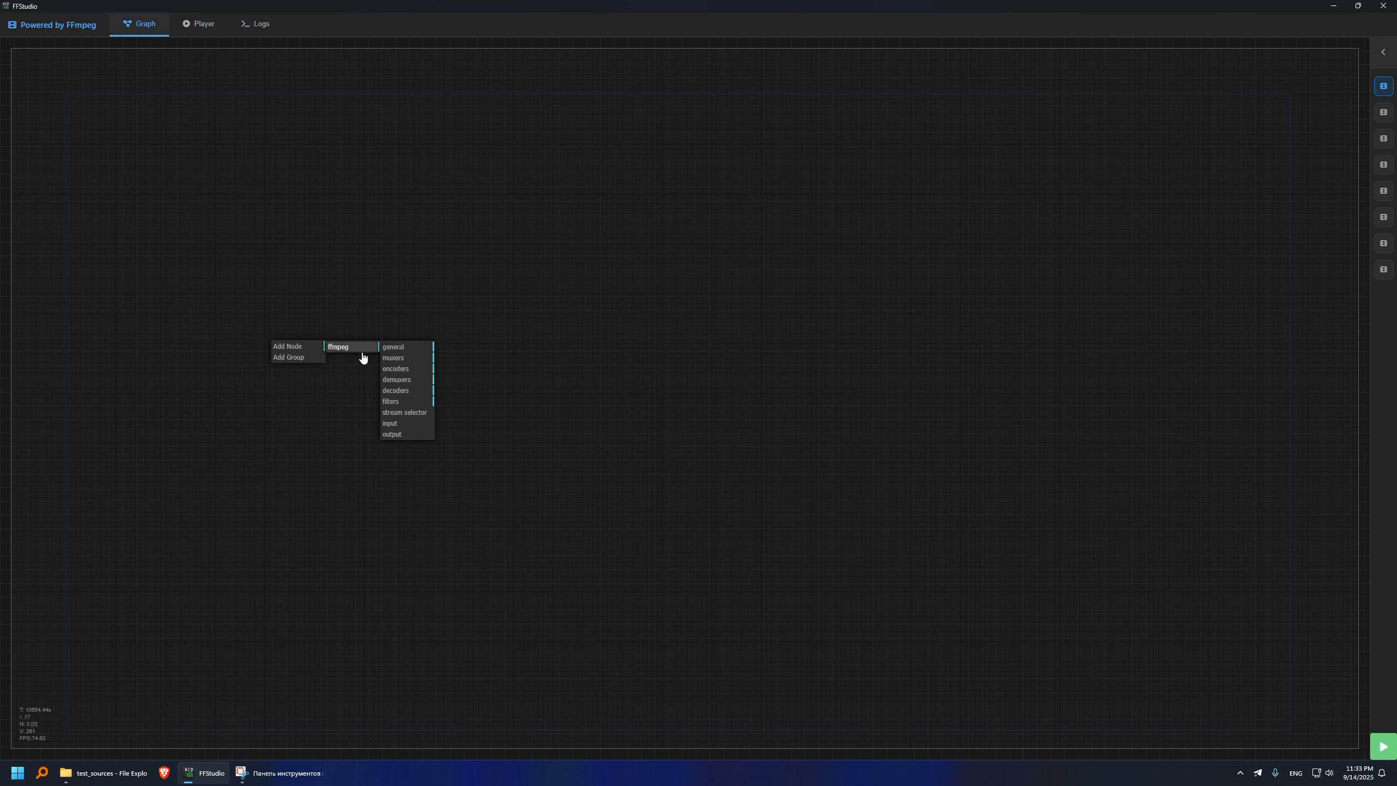
- Add an input node to the empty graph and load 30sec.mp4 from the test_sources folder into it
{"action": "left_click", "coordinate": [412, 427]}
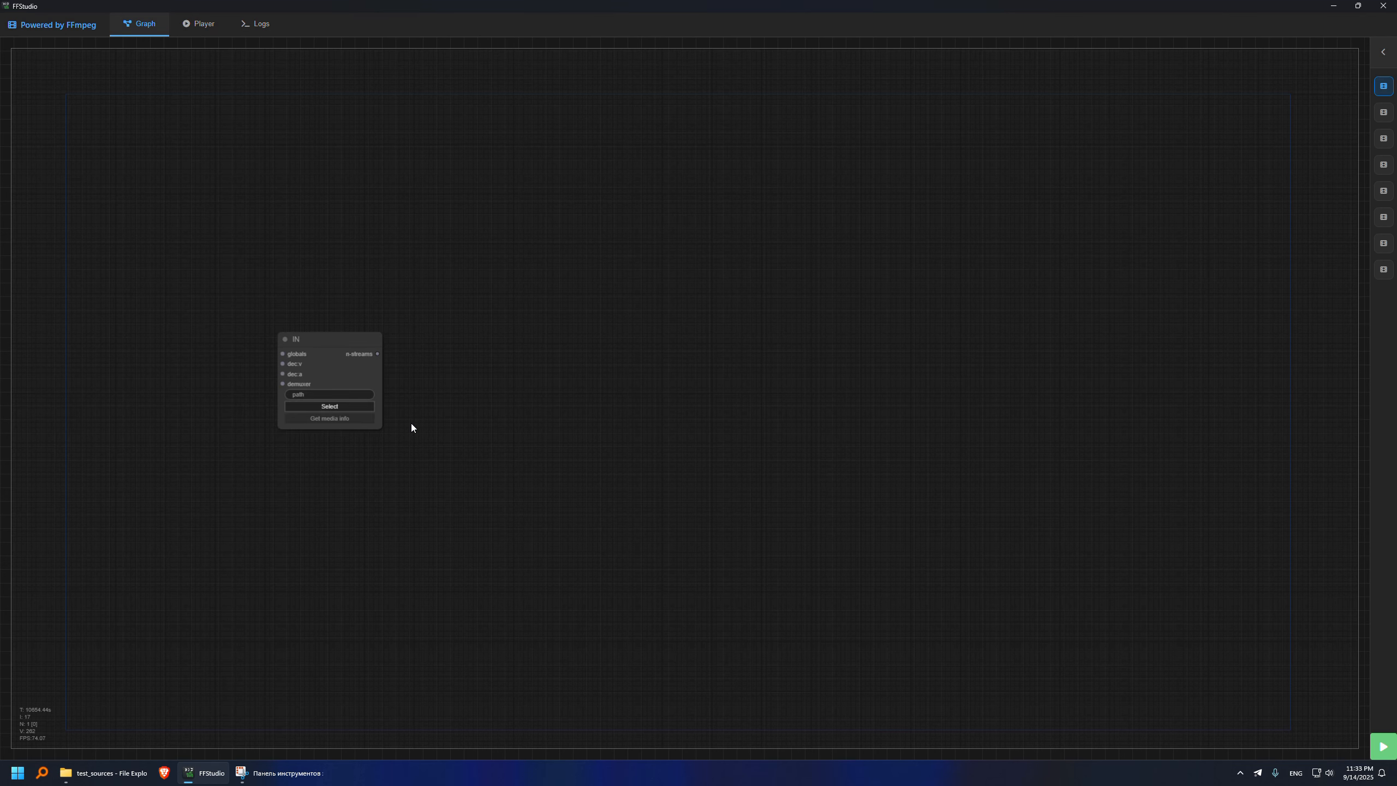
{"action": "left_click", "coordinate": [336, 406]}
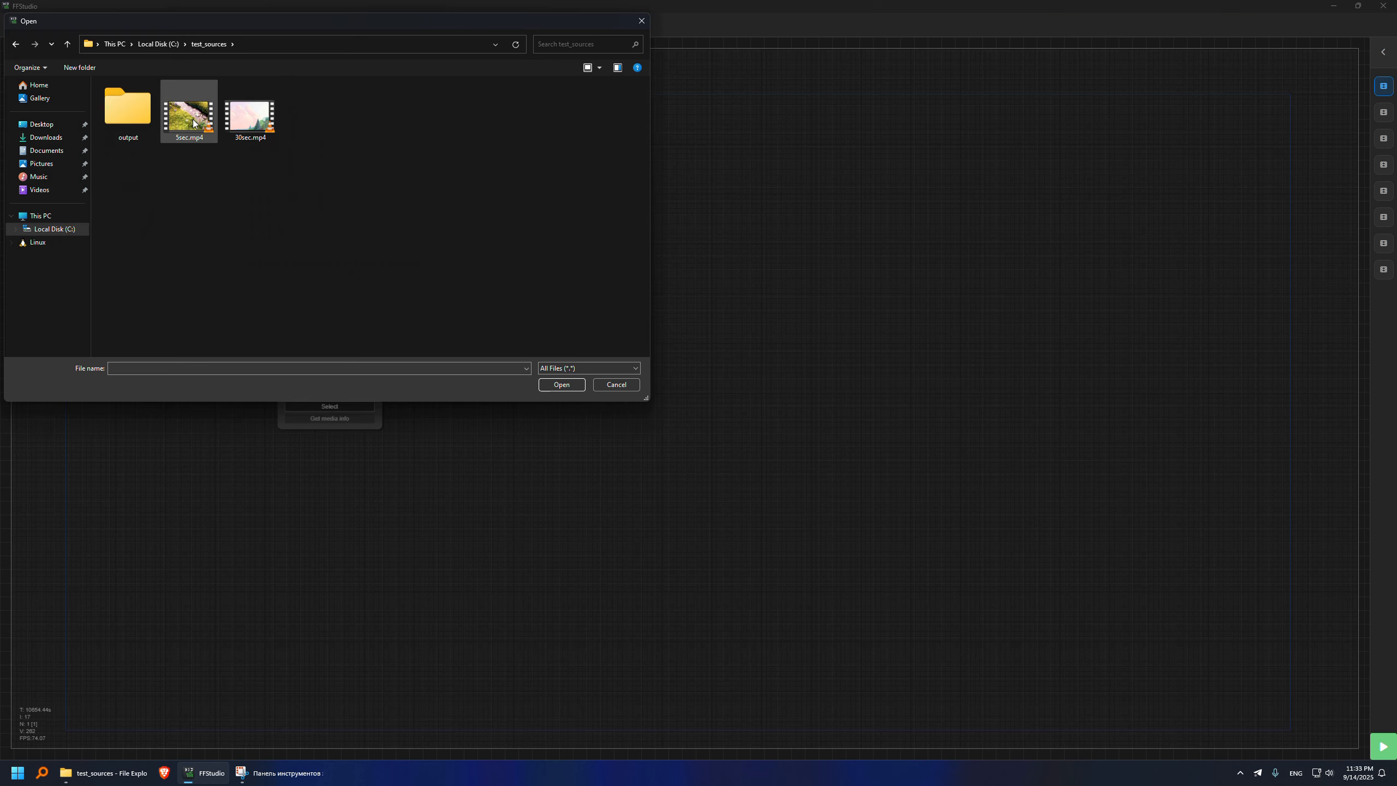
{"action": "double_click", "coordinate": [239, 119]}
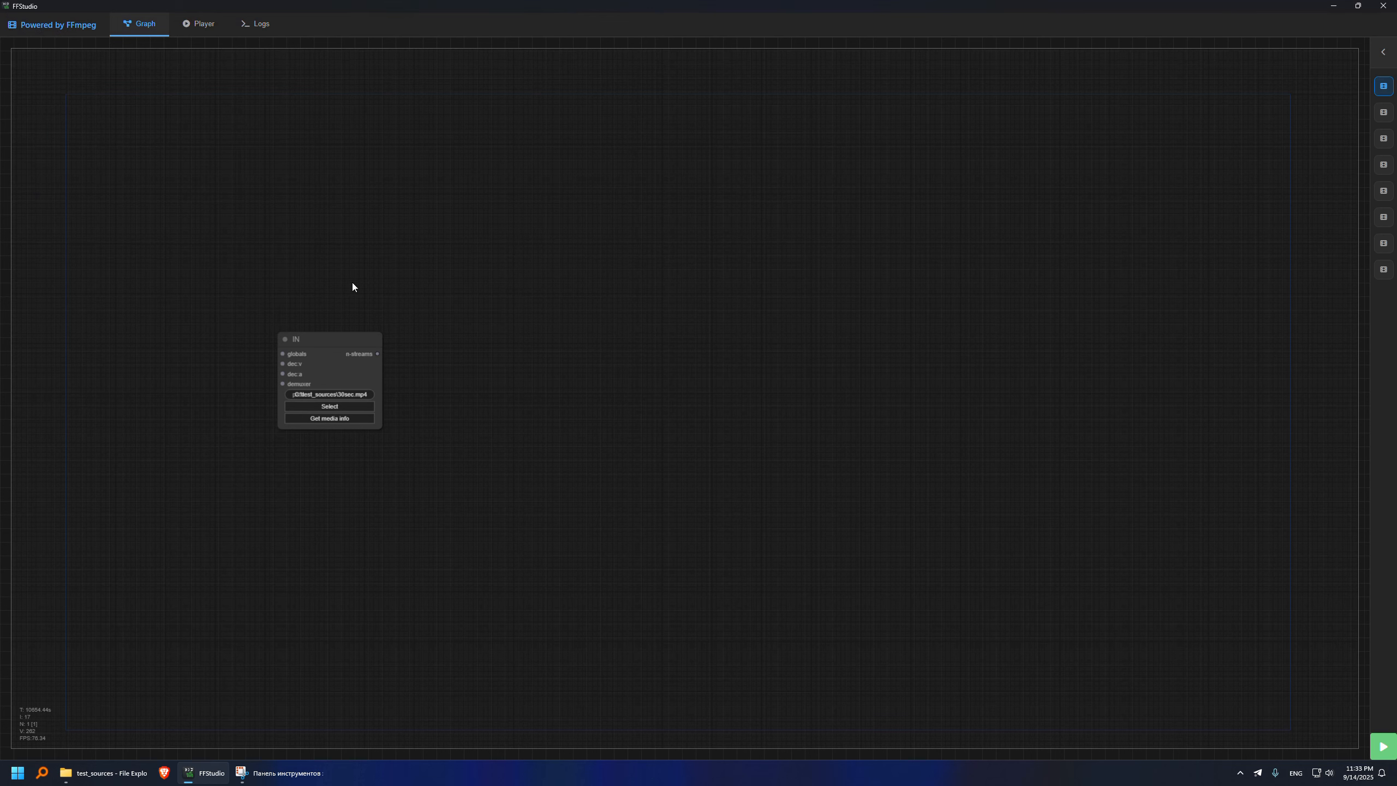
- Add an output node level with the input node and set its file to trim_result.mp4 in the output folder
{"action": "right_click", "coordinate": [642, 330]}
{"action": "mouse_move", "coordinate": [655, 331]}
{"action": "mouse_move", "coordinate": [715, 331]}
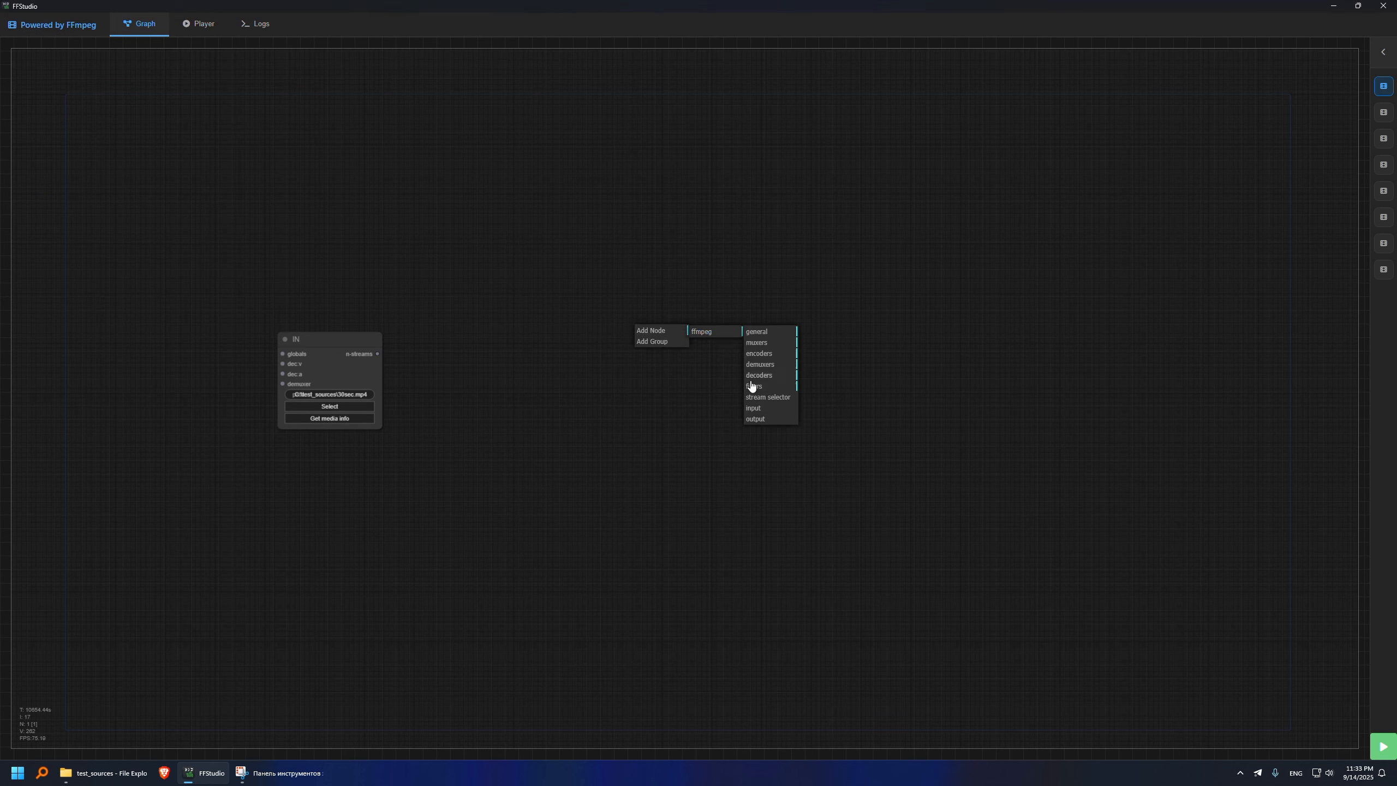
{"action": "left_click", "coordinate": [754, 419]}
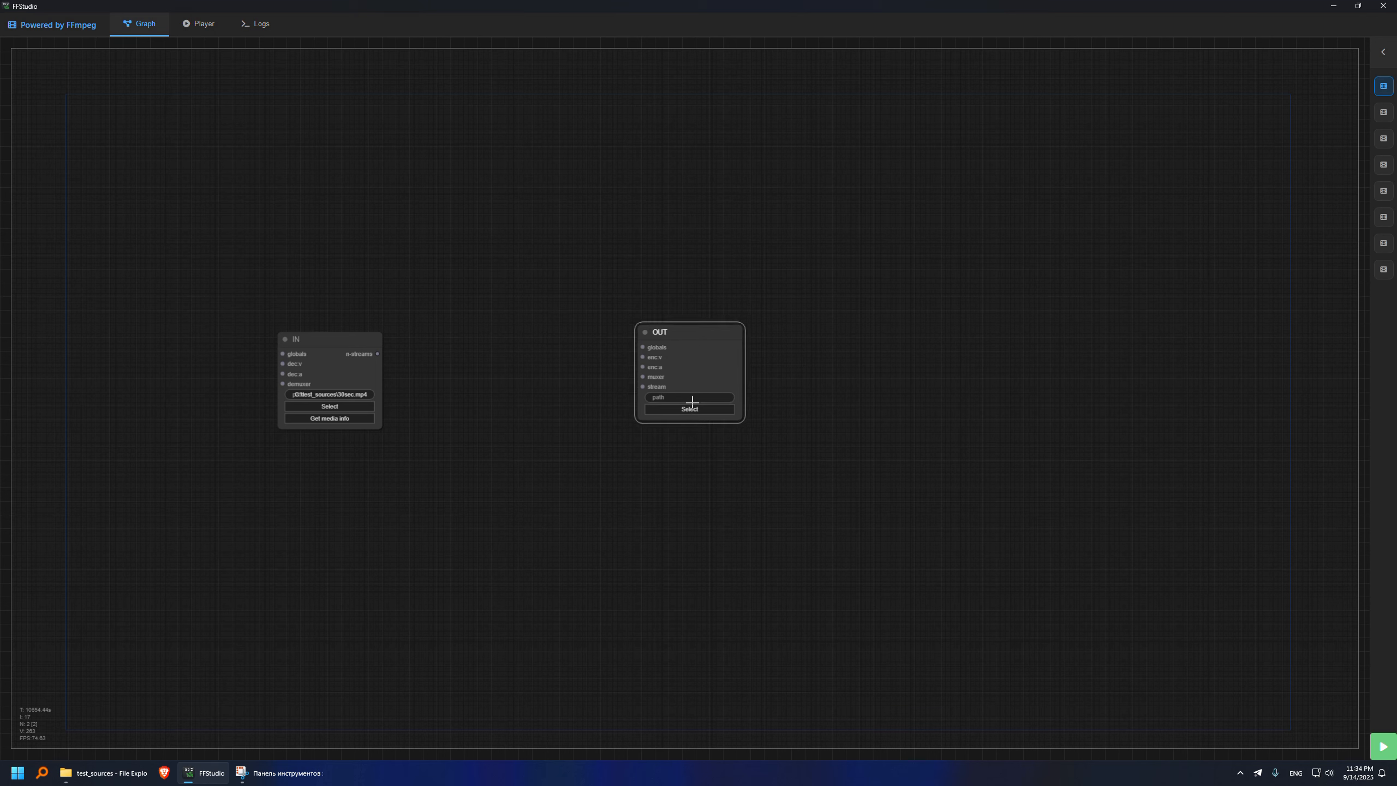
{"action": "left_click", "coordinate": [688, 410]}
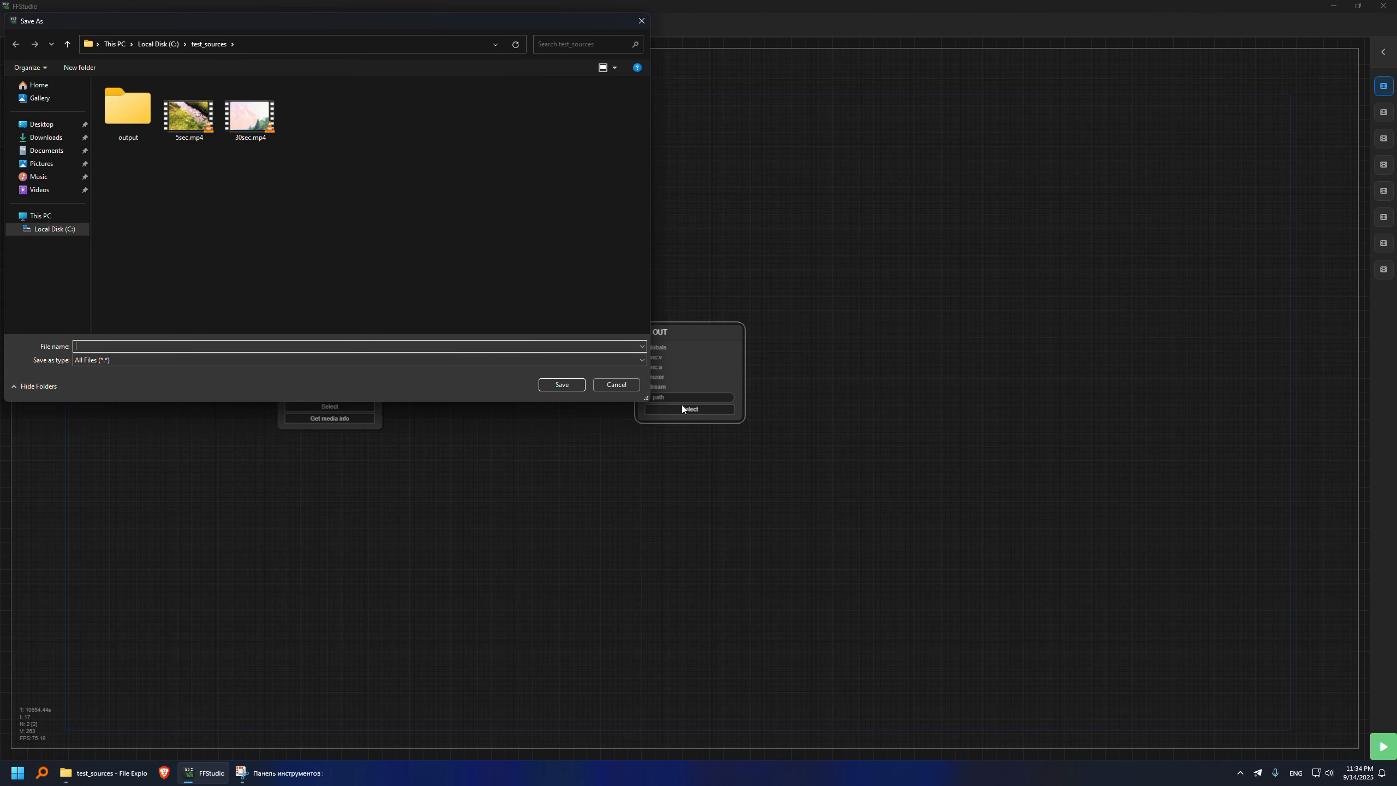
{"action": "double_click", "coordinate": [127, 122]}
{"action": "left_click", "coordinate": [107, 345]}
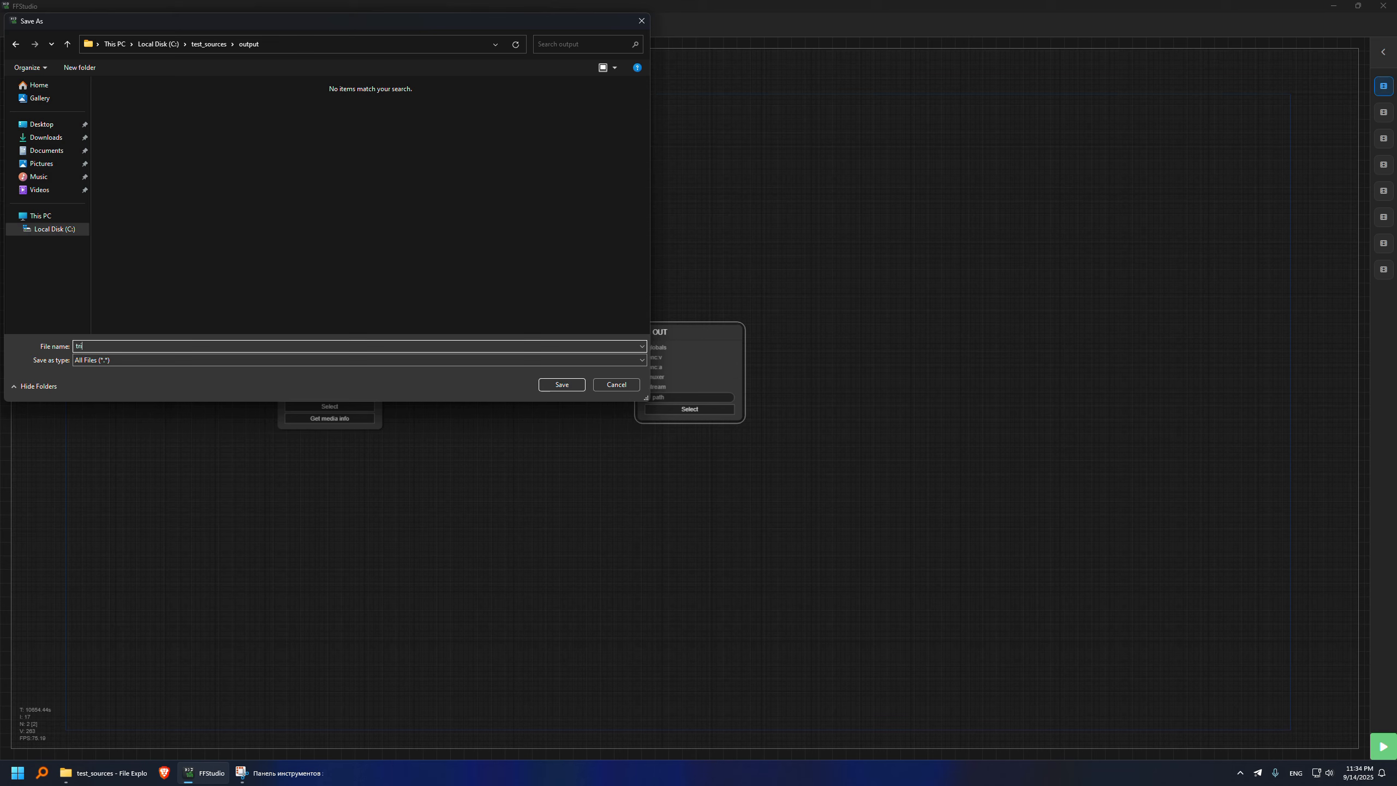
{"action": "type", "text": "trim_result.mp4"}
{"action": "key", "text": "Return"}
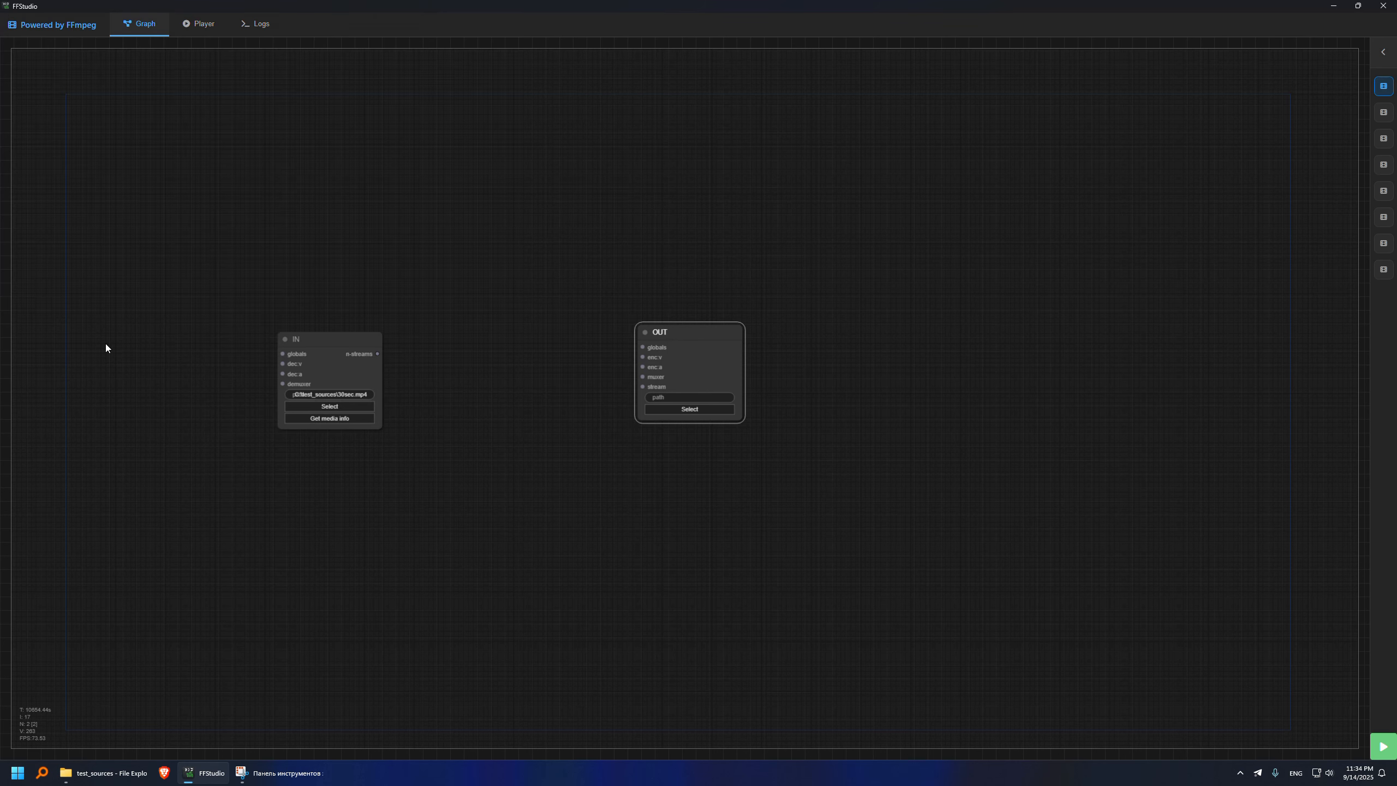
{"action": "left_click_drag", "start_coordinate": [704, 331], "coordinate": [693, 337]}
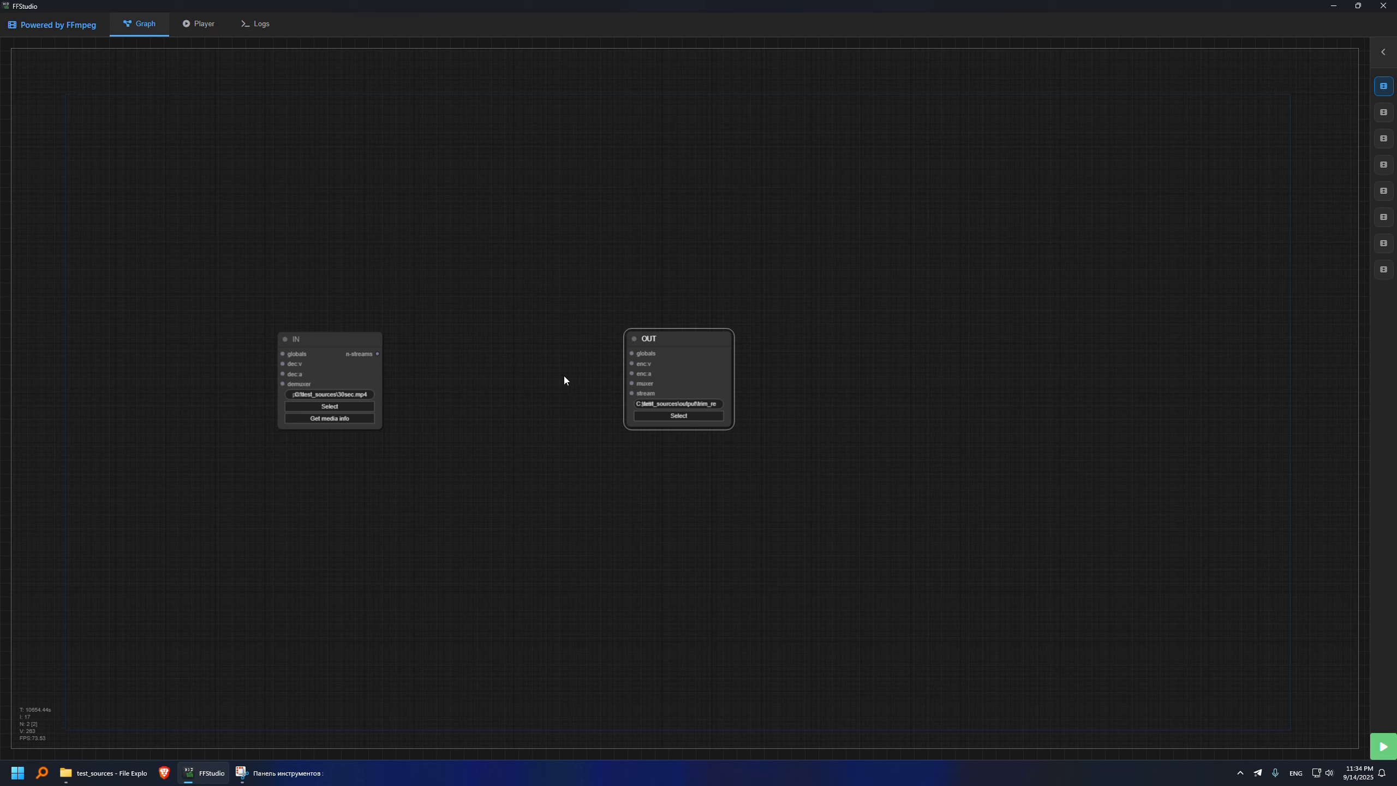
- Add a -y global option node above the input node and connect it to the input's globals
{"action": "double_click", "coordinate": [373, 236]}
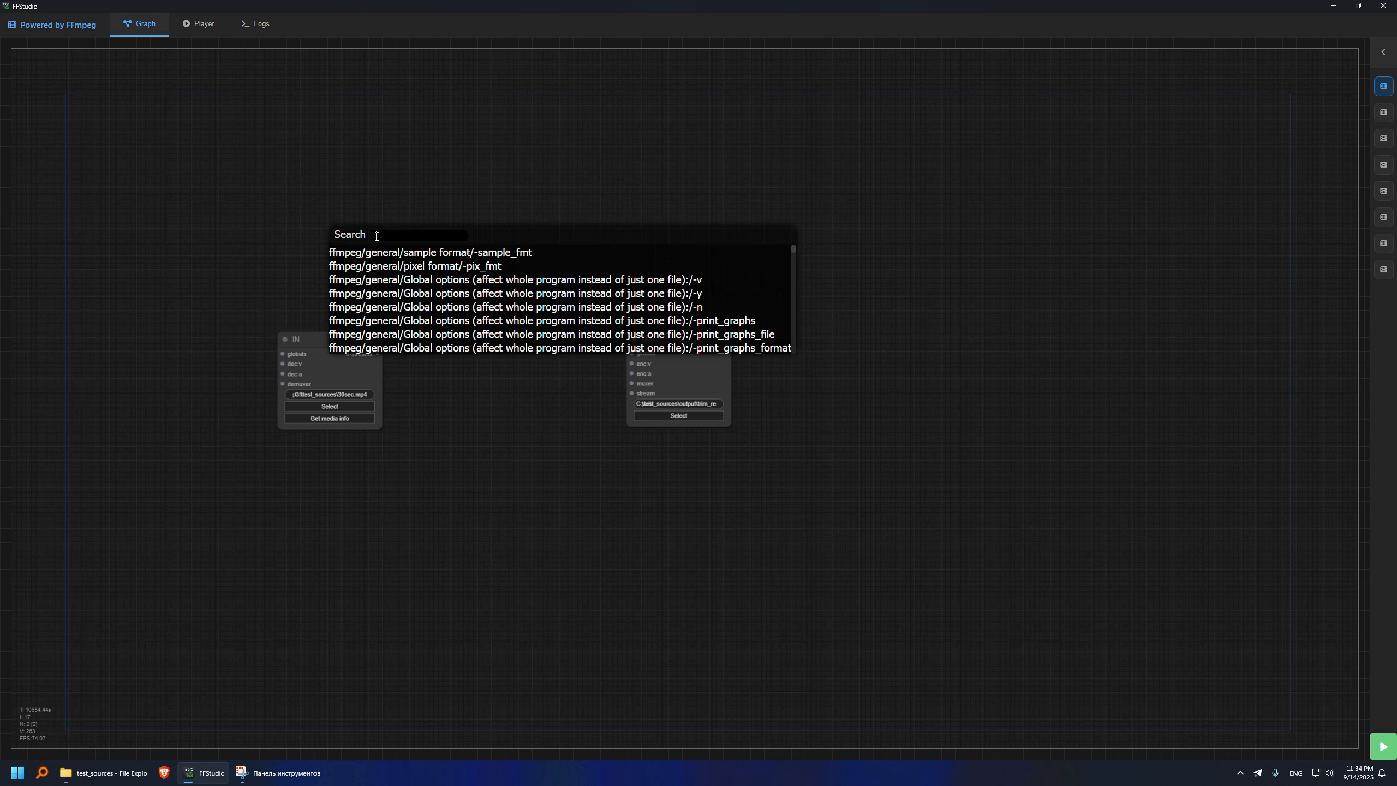
{"action": "type", "text": "y"}
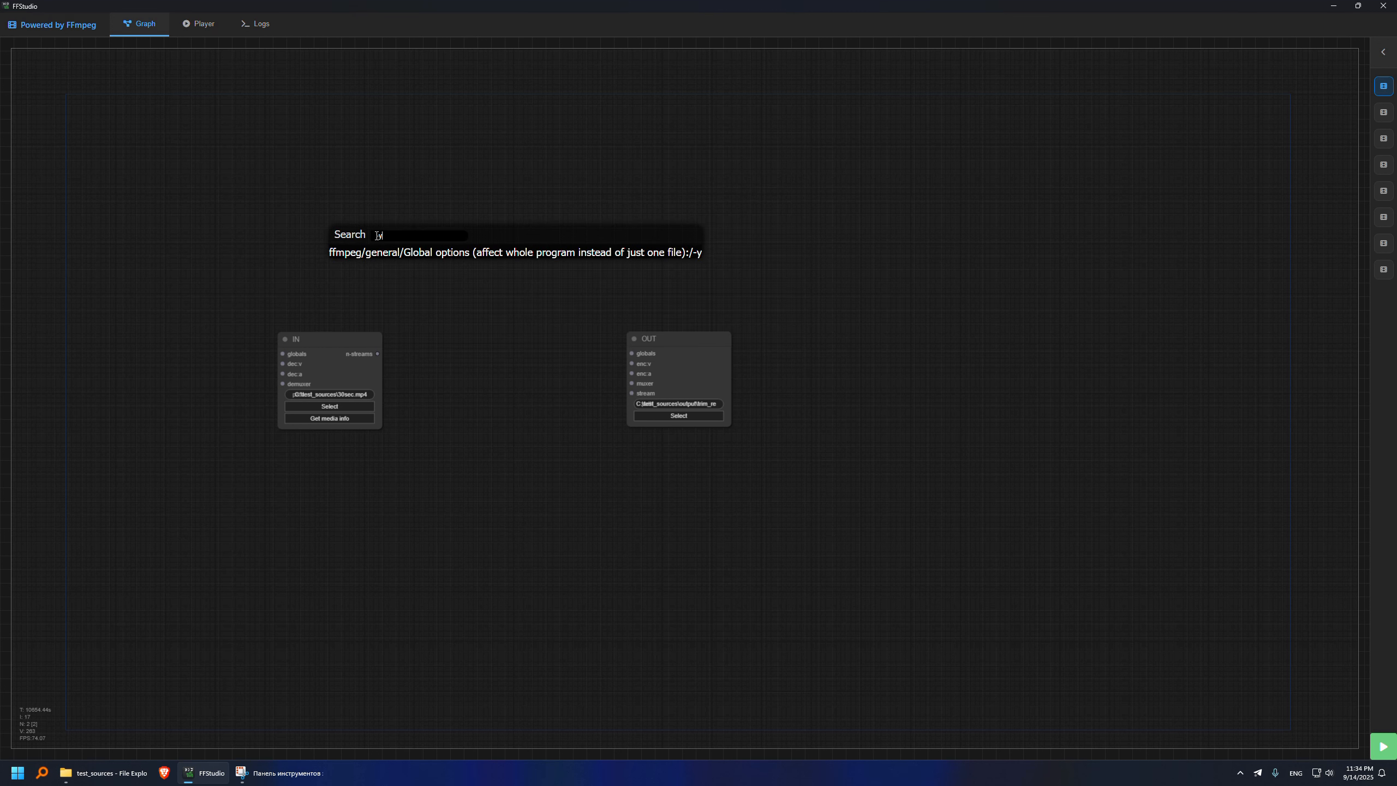
{"action": "left_click", "coordinate": [424, 252]}
{"action": "left_click_drag", "start_coordinate": [419, 230], "coordinate": [210, 262]}
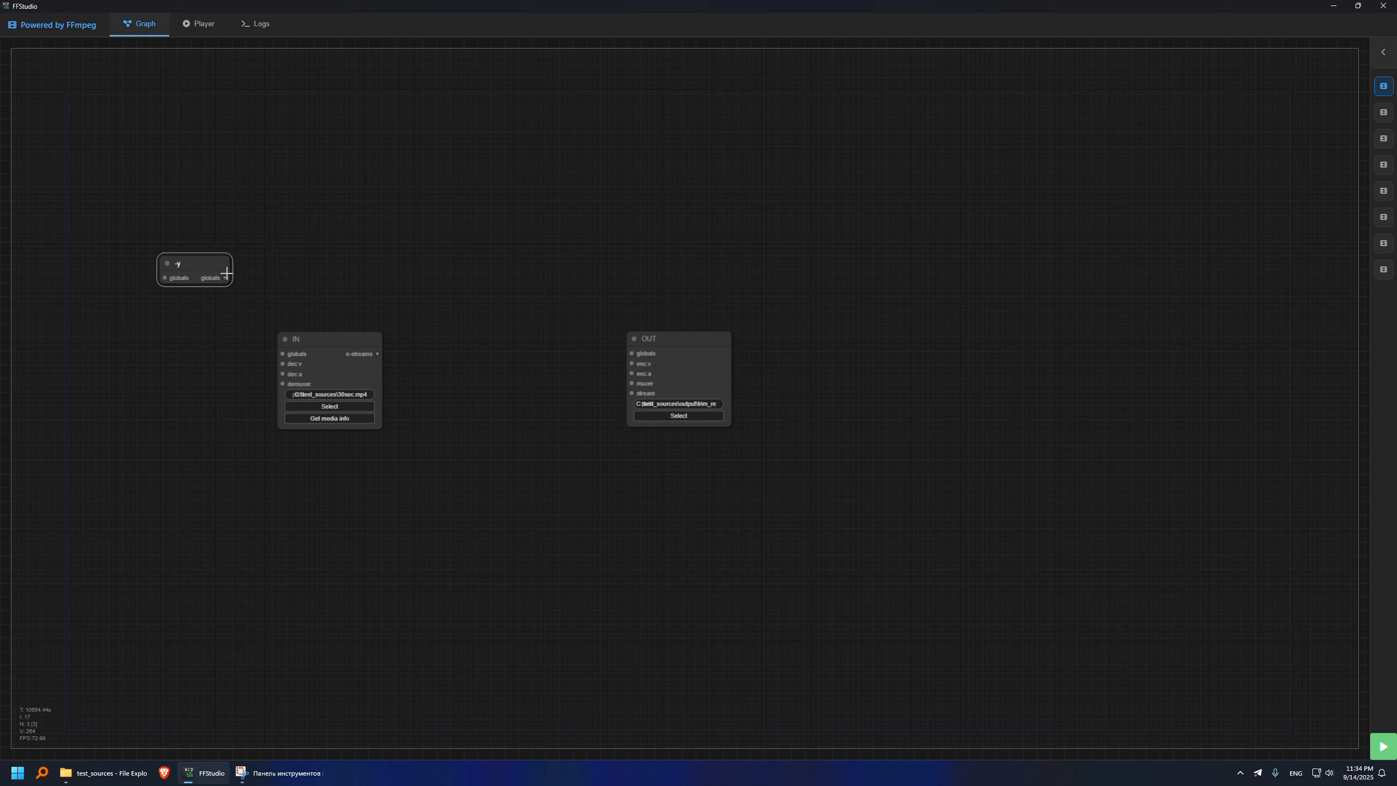
{"action": "left_click_drag", "start_coordinate": [224, 277], "coordinate": [283, 353]}
- Add a stream selector node between input and output, selecting by type video
{"action": "right_click", "coordinate": [443, 297]}
{"action": "mouse_move", "coordinate": [457, 294]}
{"action": "mouse_move", "coordinate": [514, 294]}
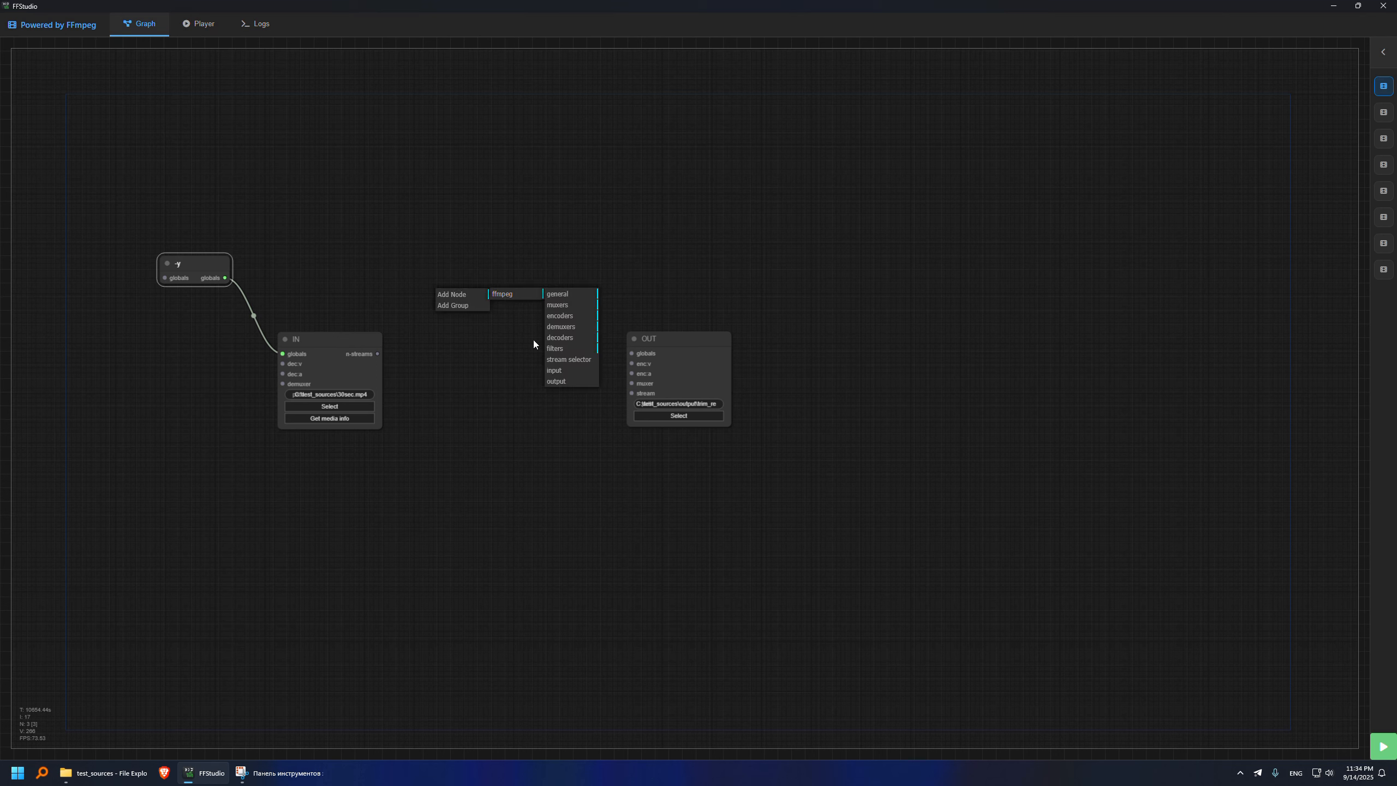
{"action": "left_click", "coordinate": [562, 360]}
{"action": "left_click_drag", "start_coordinate": [506, 291], "coordinate": [516, 285]}
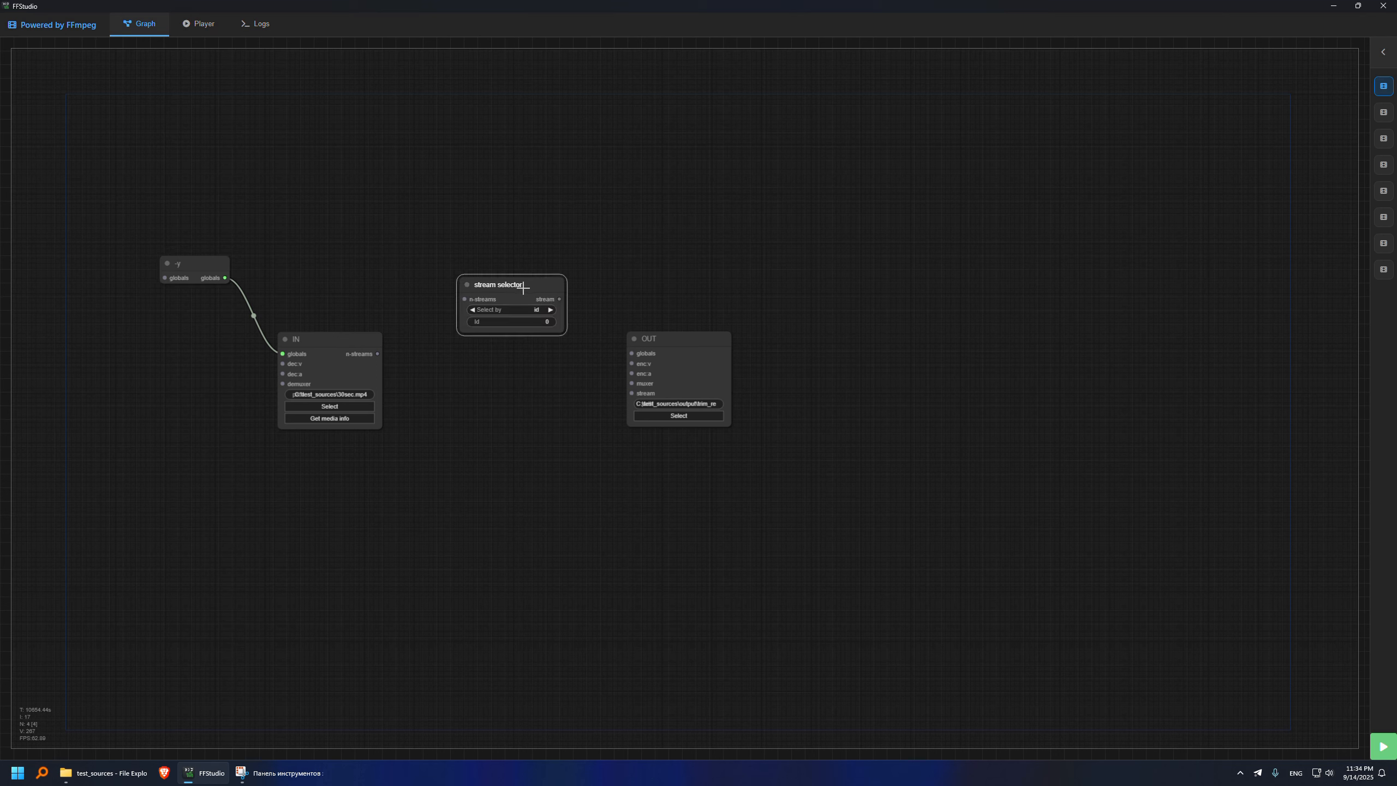
{"action": "left_click", "coordinate": [551, 310]}
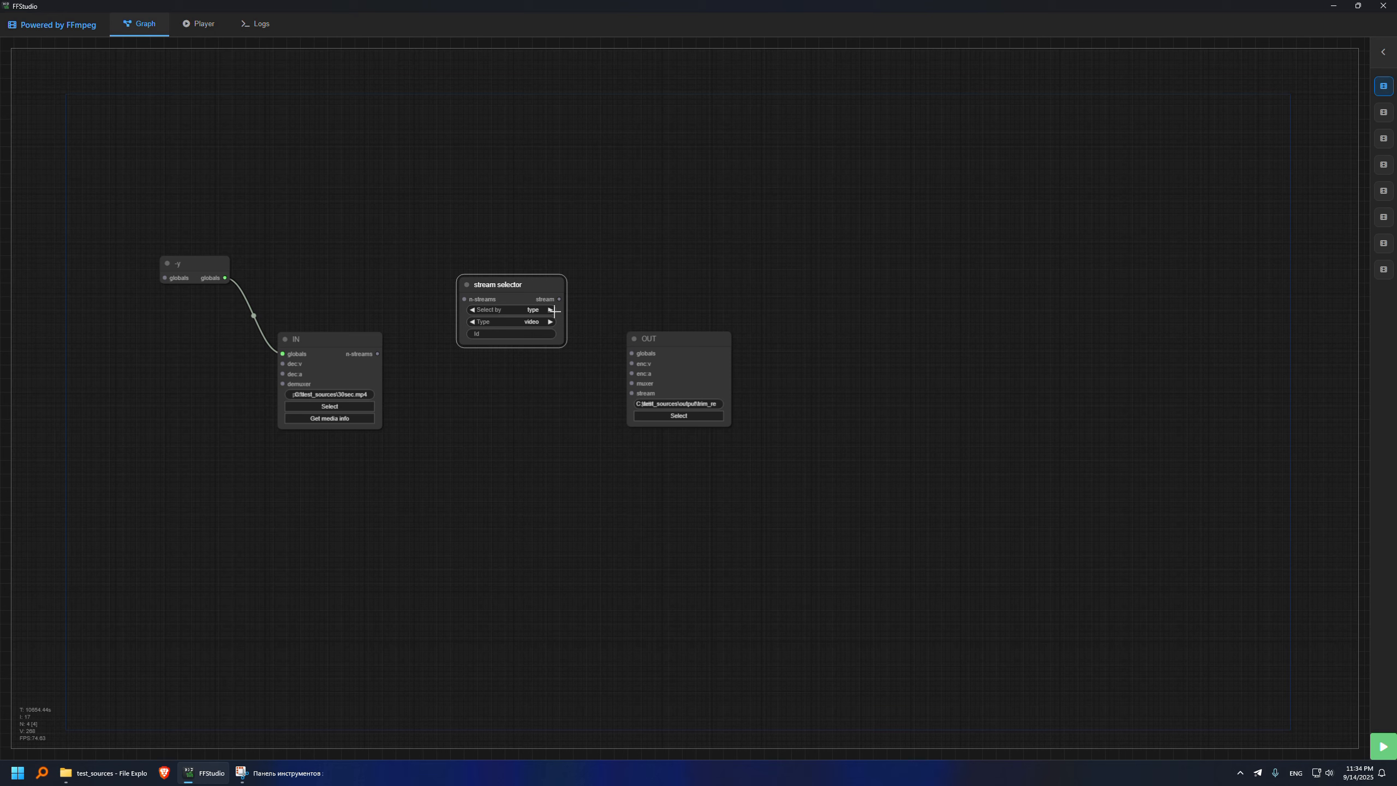
- Clone the video stream selector, place the copy below it, and set its type to audio
{"action": "right_click", "coordinate": [506, 283]}
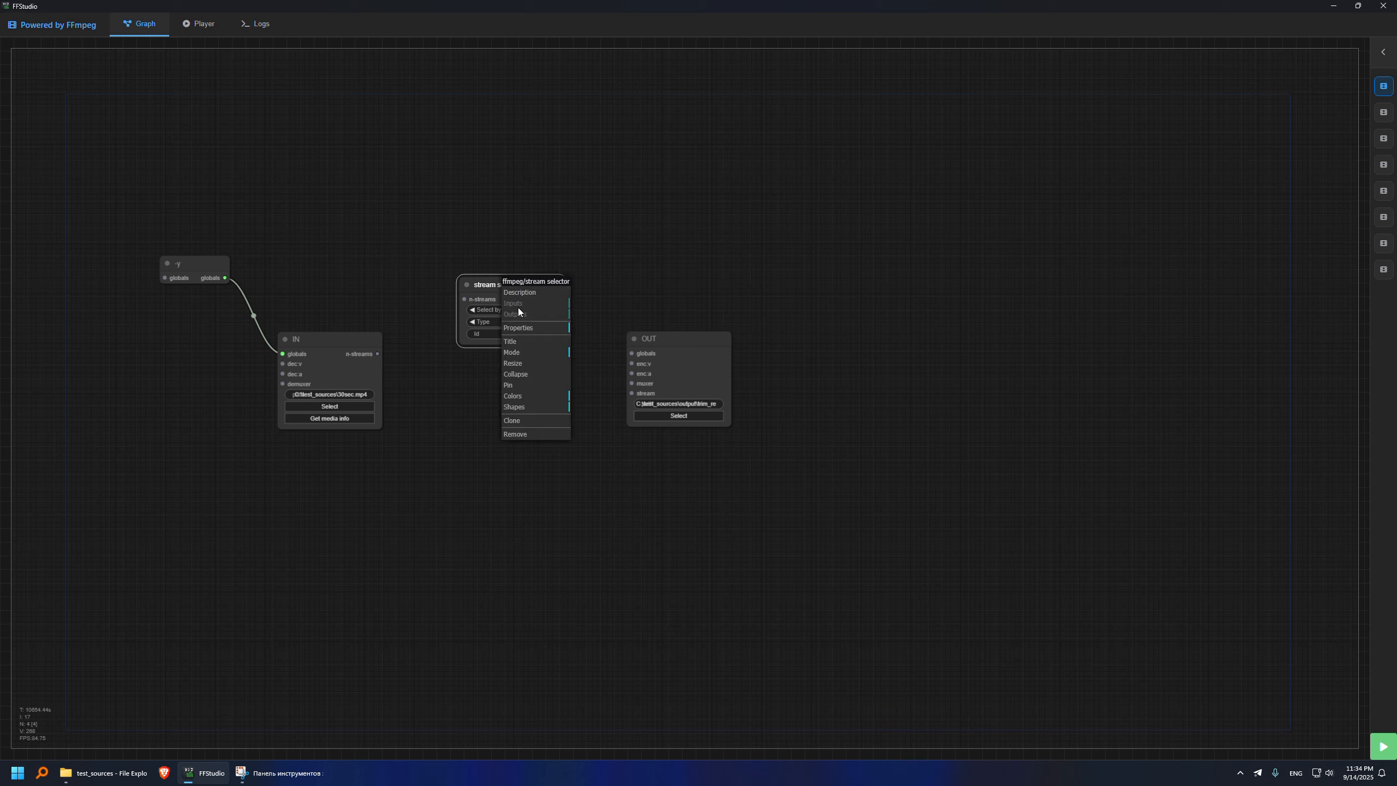
{"action": "left_click", "coordinate": [526, 421]}
{"action": "left_click_drag", "start_coordinate": [517, 312], "coordinate": [514, 406]}
{"action": "left_click", "coordinate": [550, 439]}
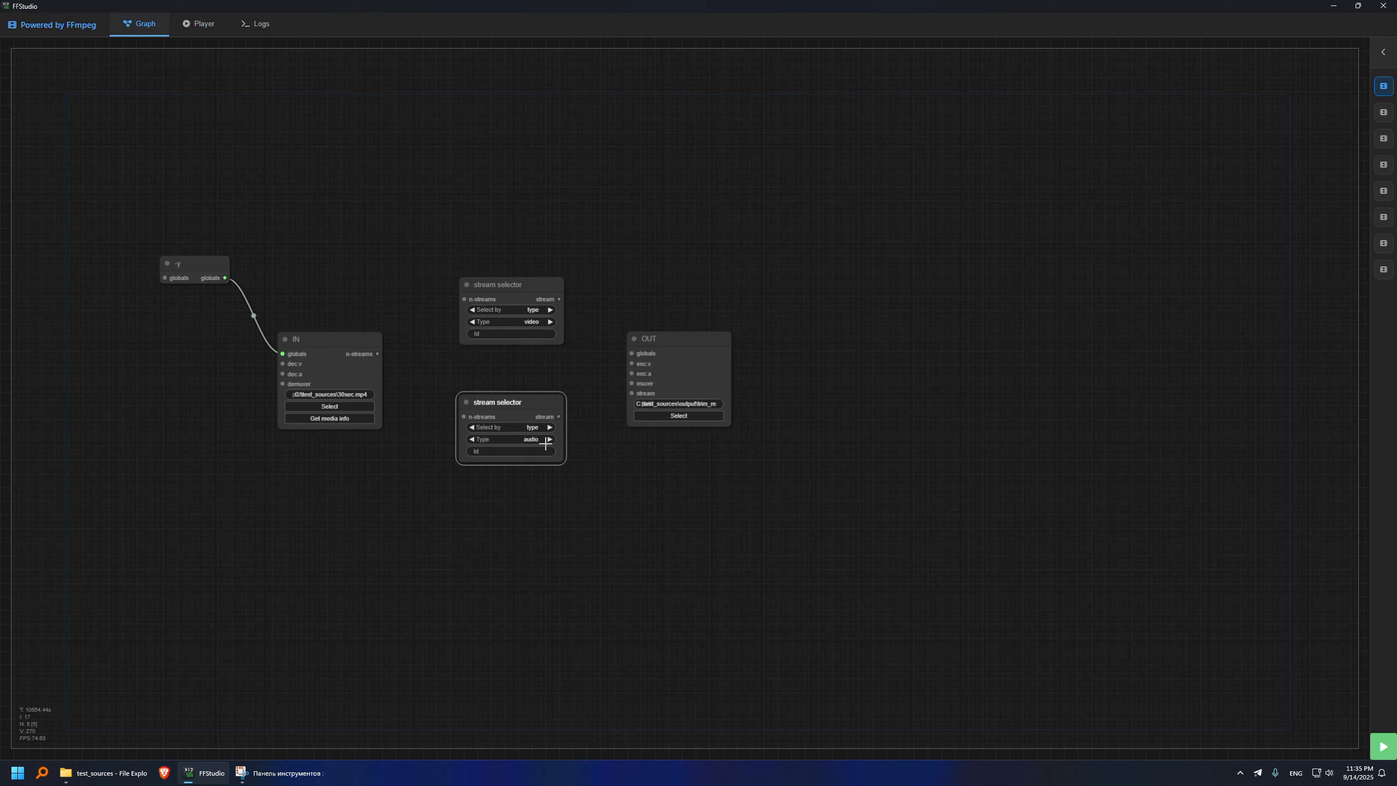
- Connect the input's streams to both stream selectors and route the video and audio streams into the output node
{"action": "left_click_drag", "start_coordinate": [377, 353], "coordinate": [463, 417]}
{"action": "left_click_drag", "start_coordinate": [558, 416], "coordinate": [631, 393]}
{"action": "left_click_drag", "start_coordinate": [559, 299], "coordinate": [631, 403]}
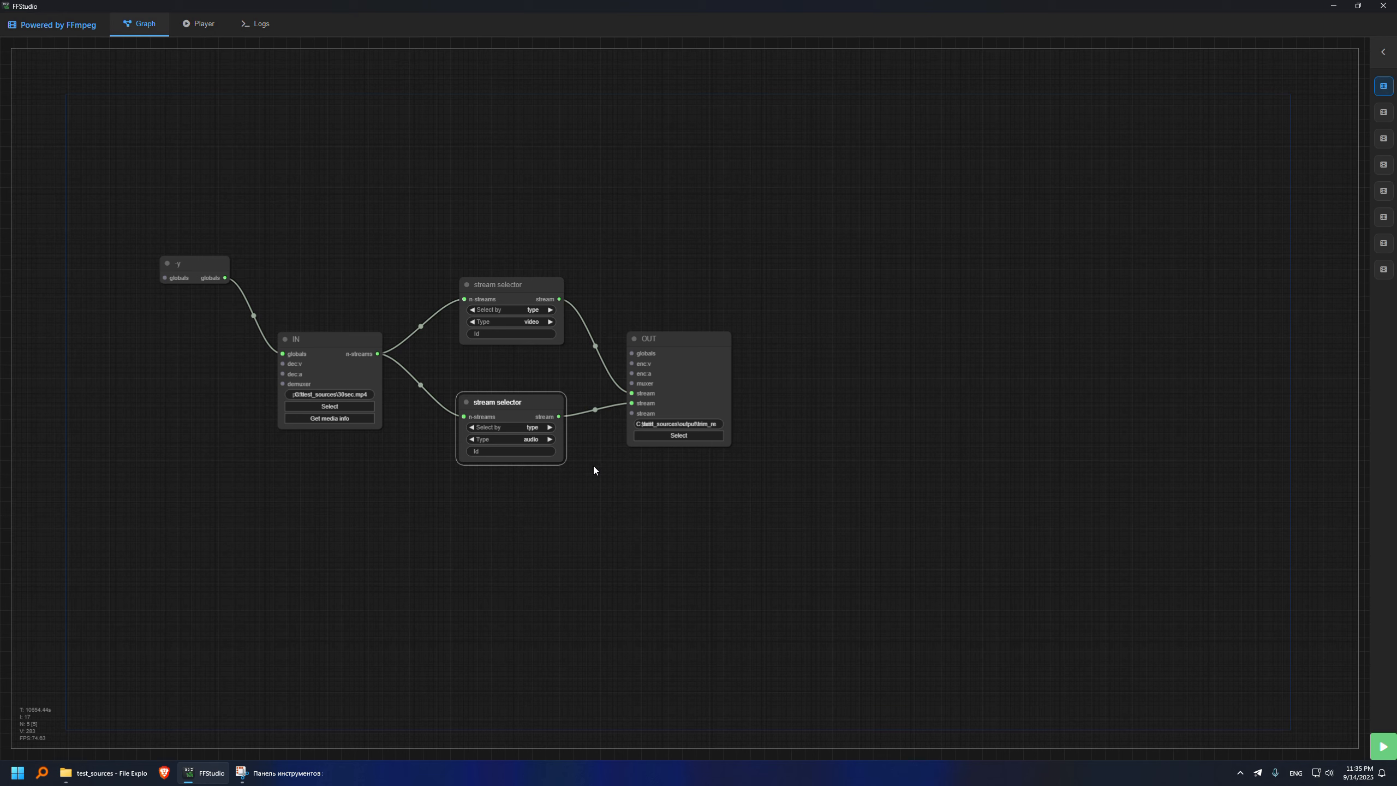
- Add a -ss option node above the video selector with value 5, shifting the output node aside for space
{"action": "double_click", "coordinate": [483, 203]}
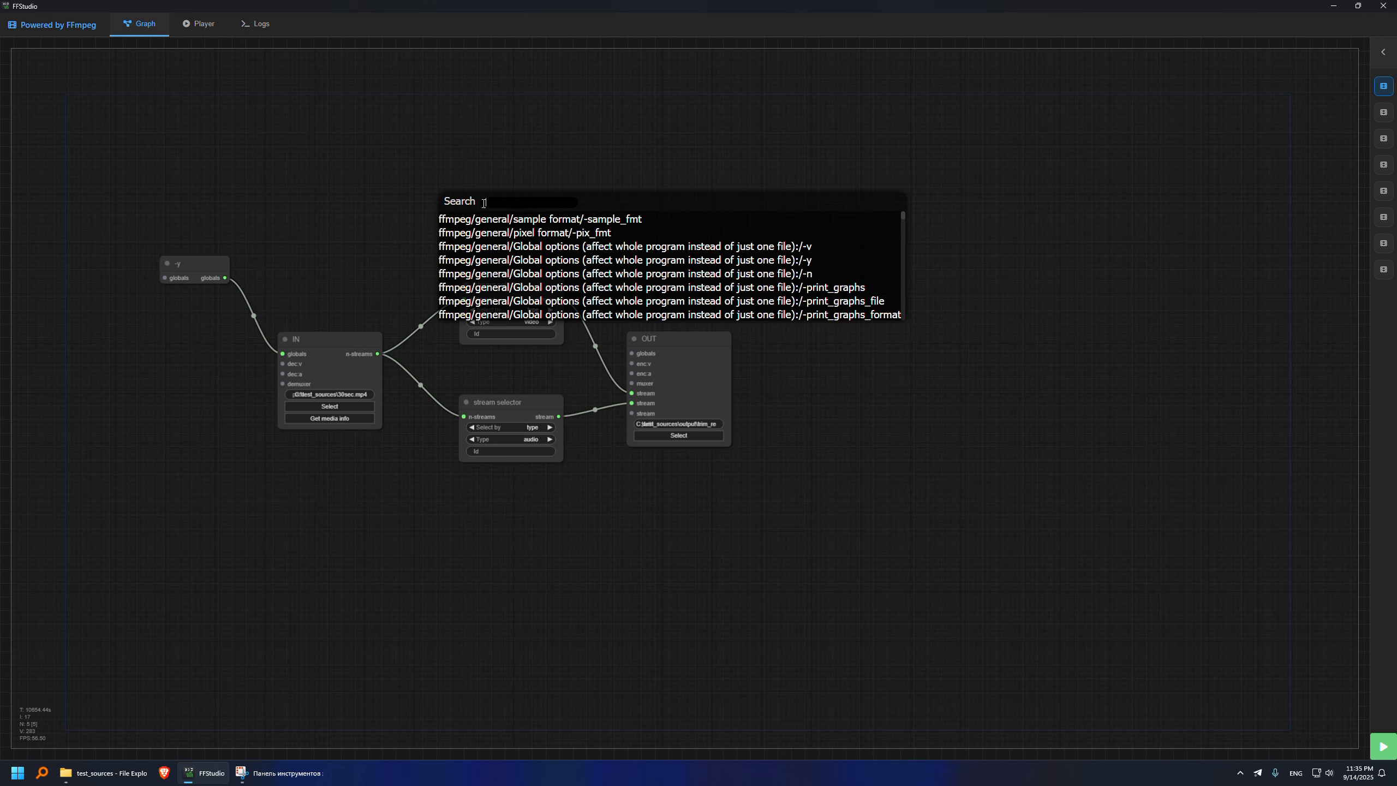
{"action": "type", "text": "-ss"}
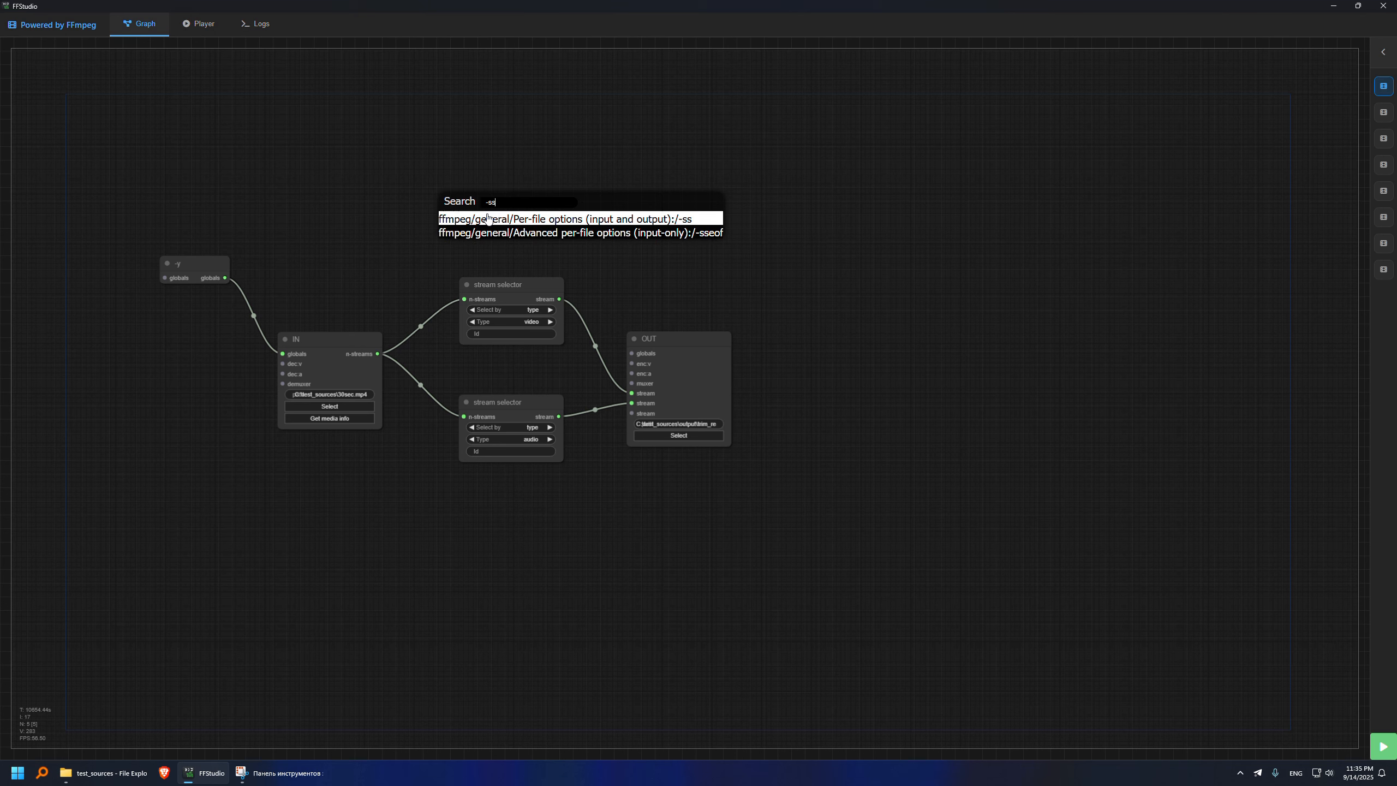
{"action": "left_click", "coordinate": [488, 217]}
{"action": "left_click_drag", "start_coordinate": [526, 199], "coordinate": [476, 188]}
{"action": "left_click_drag", "start_coordinate": [709, 338], "coordinate": [750, 321]}
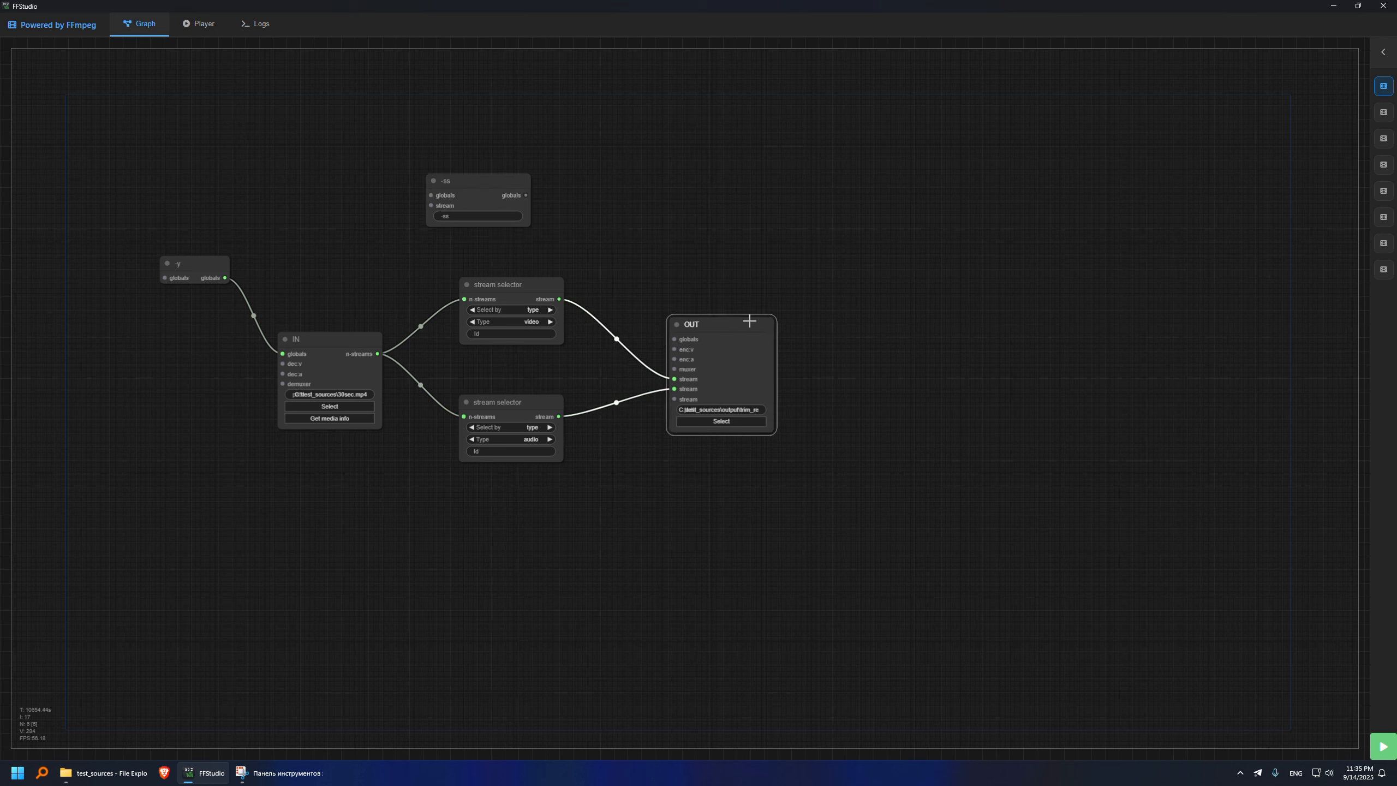
{"action": "left_click", "coordinate": [490, 216]}
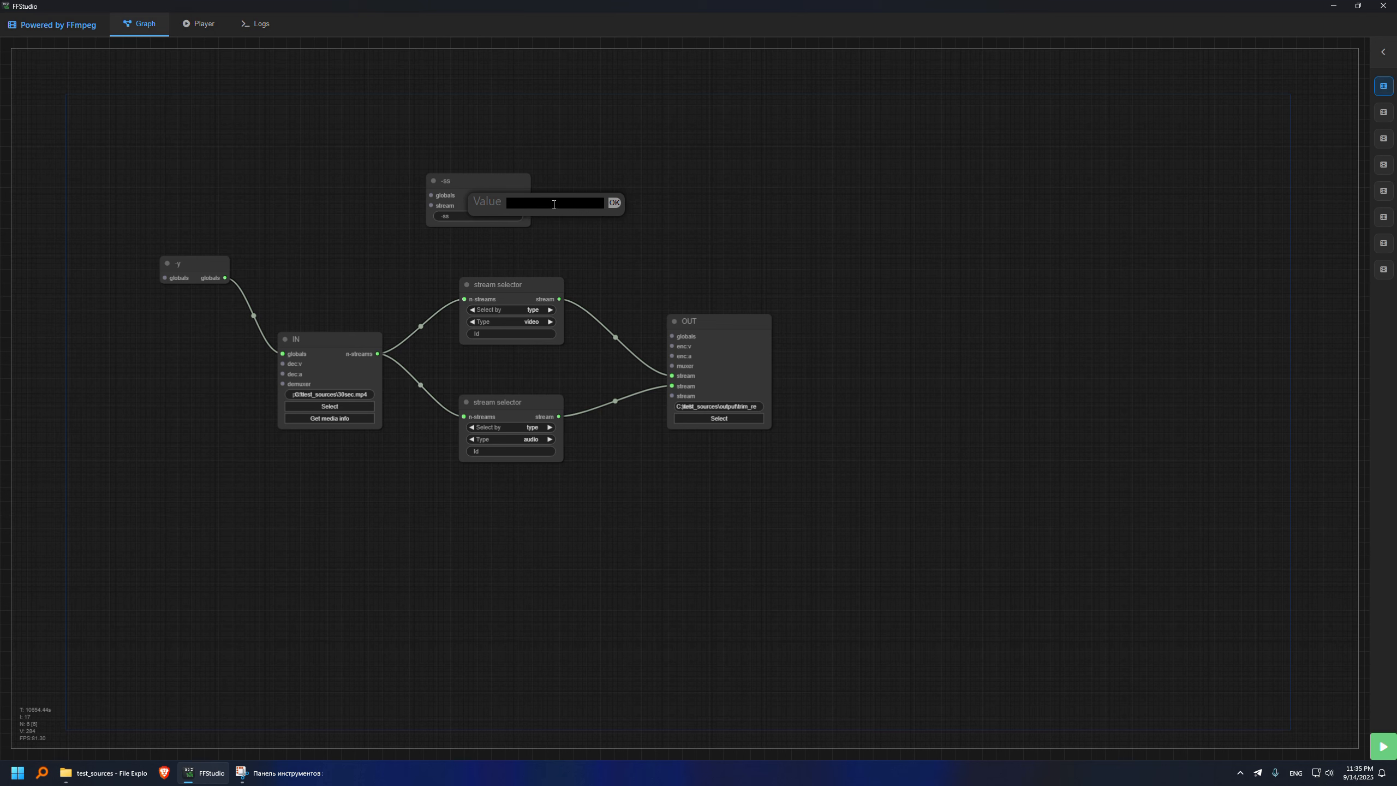
{"action": "type", "text": "5"}
{"action": "left_click", "coordinate": [609, 203]}
- Add a per-file -t option node beside the -ss node and set its value to 10
{"action": "double_click", "coordinate": [612, 192]}
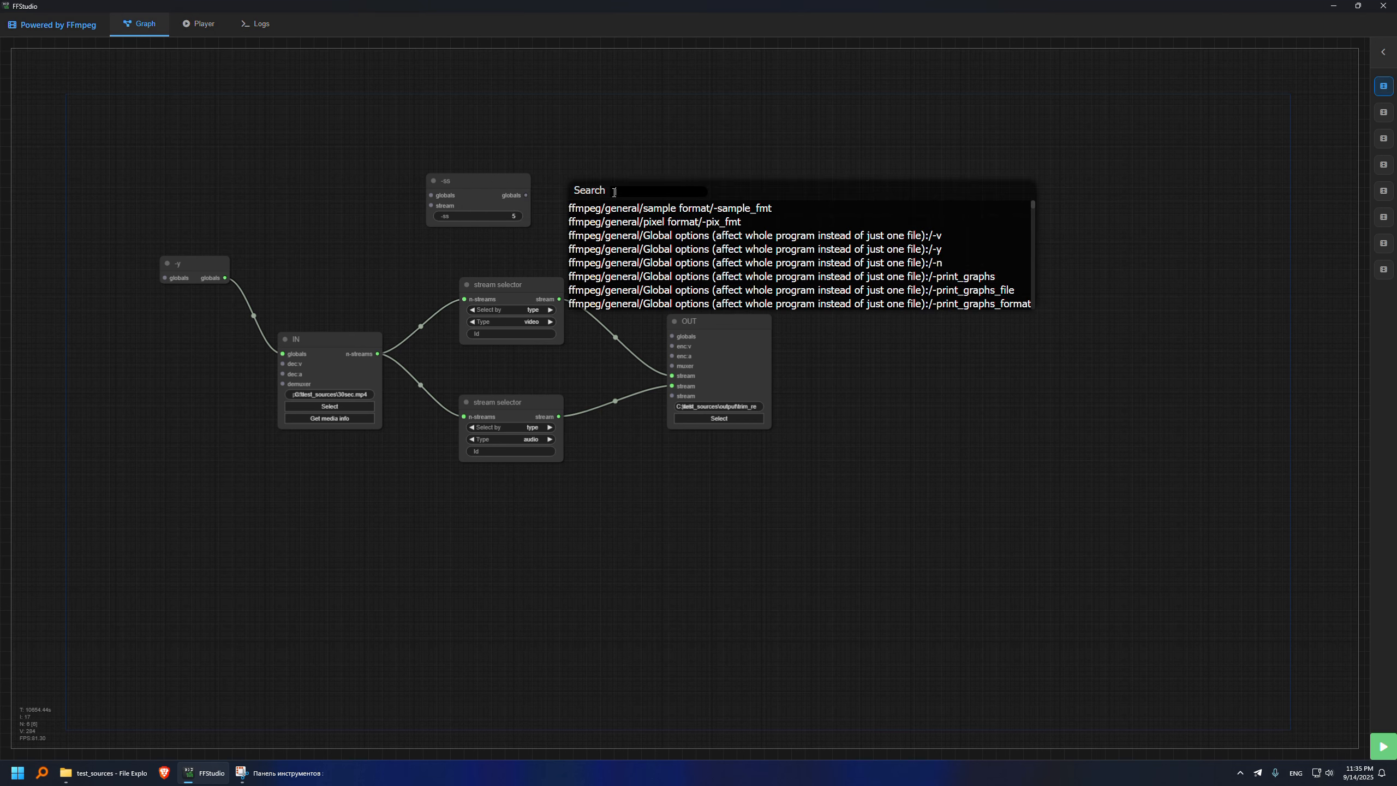
{"action": "type", "text": "-t"}
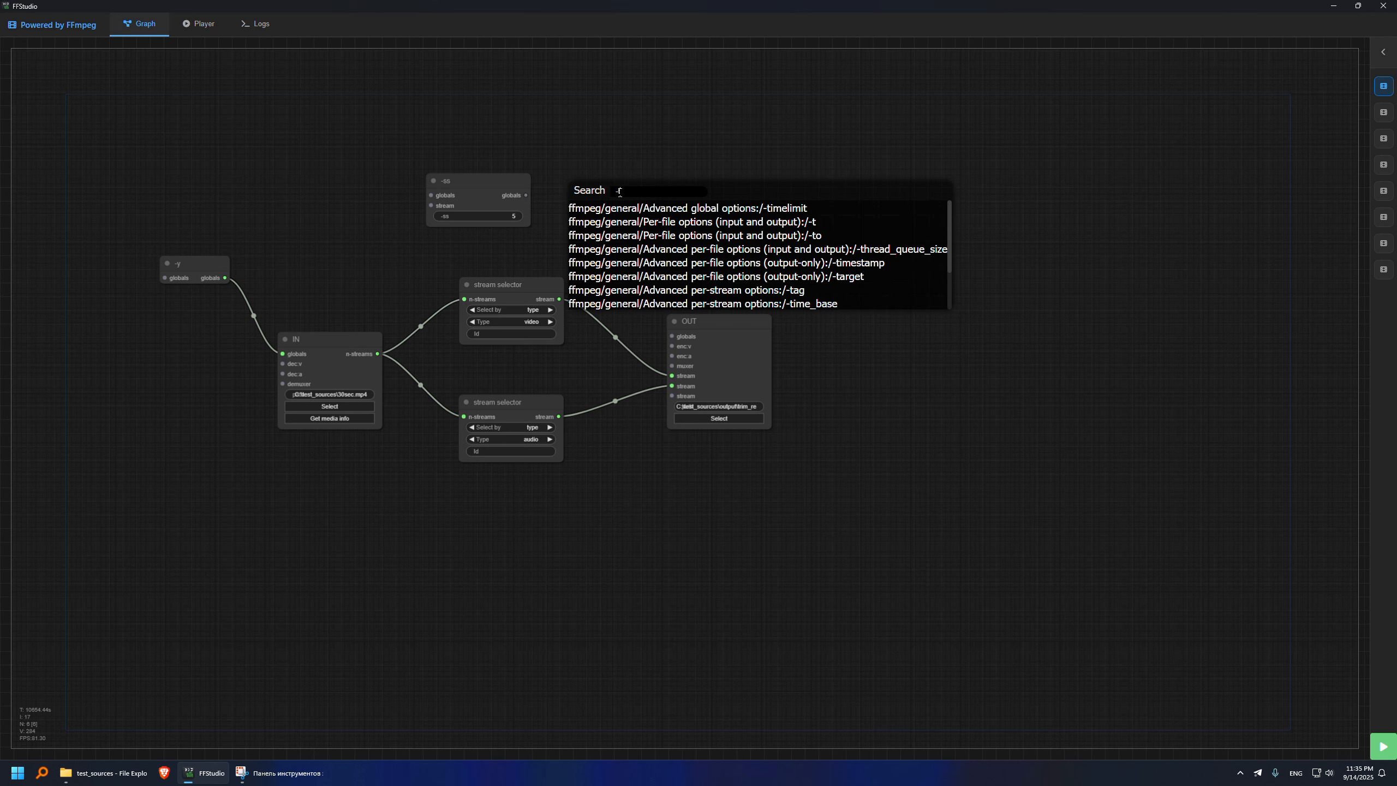
{"action": "key", "text": "Down"}
{"action": "key", "text": "Return"}
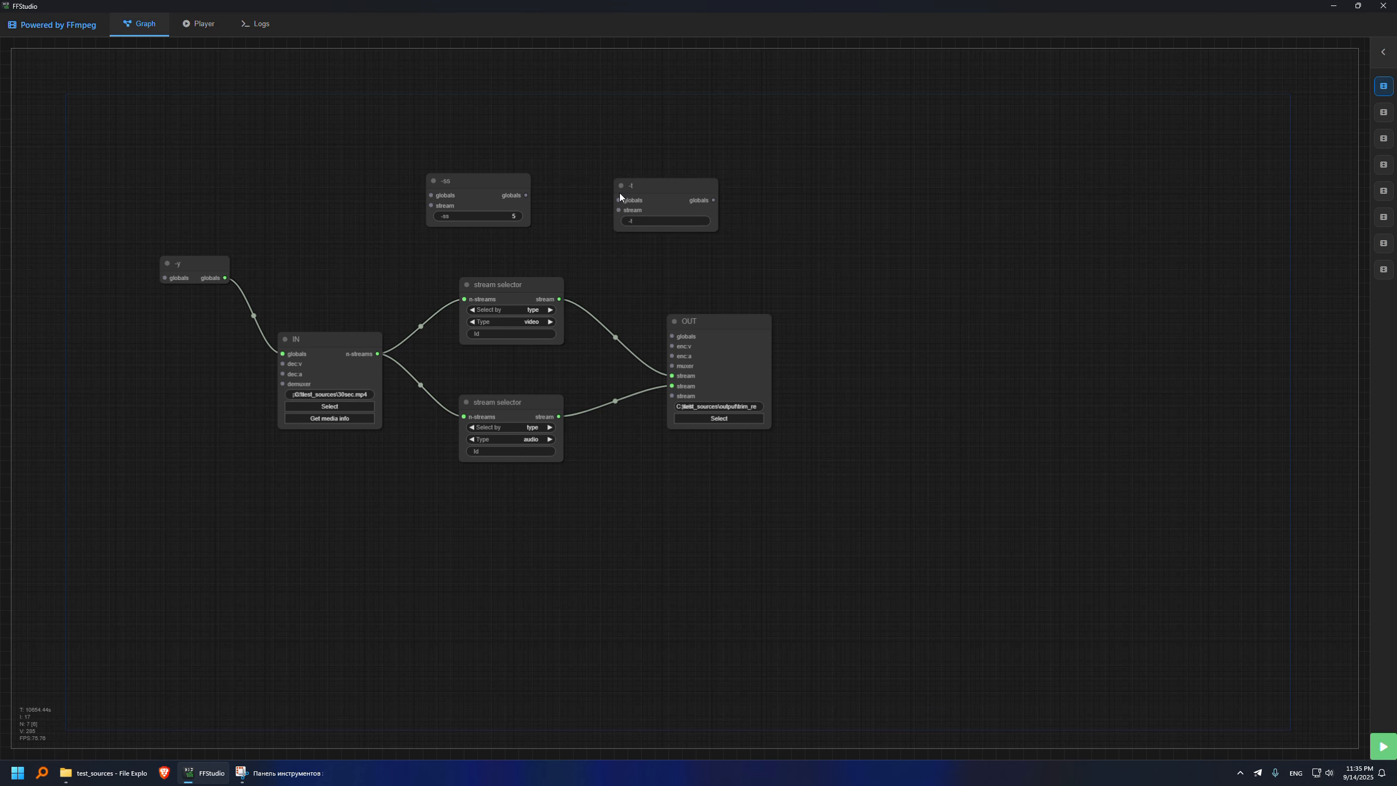
{"action": "left_click", "coordinate": [661, 220]}
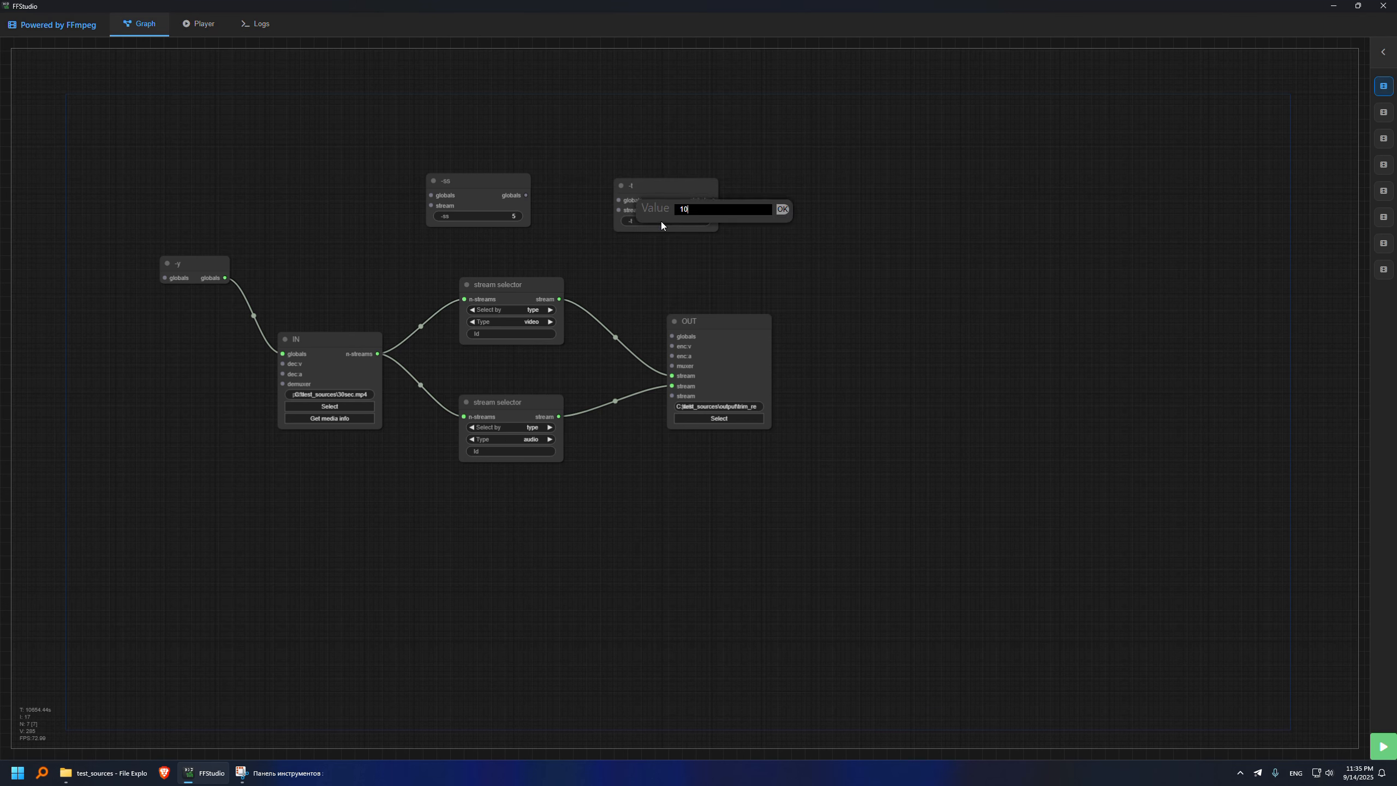
{"action": "key", "text": "Return"}
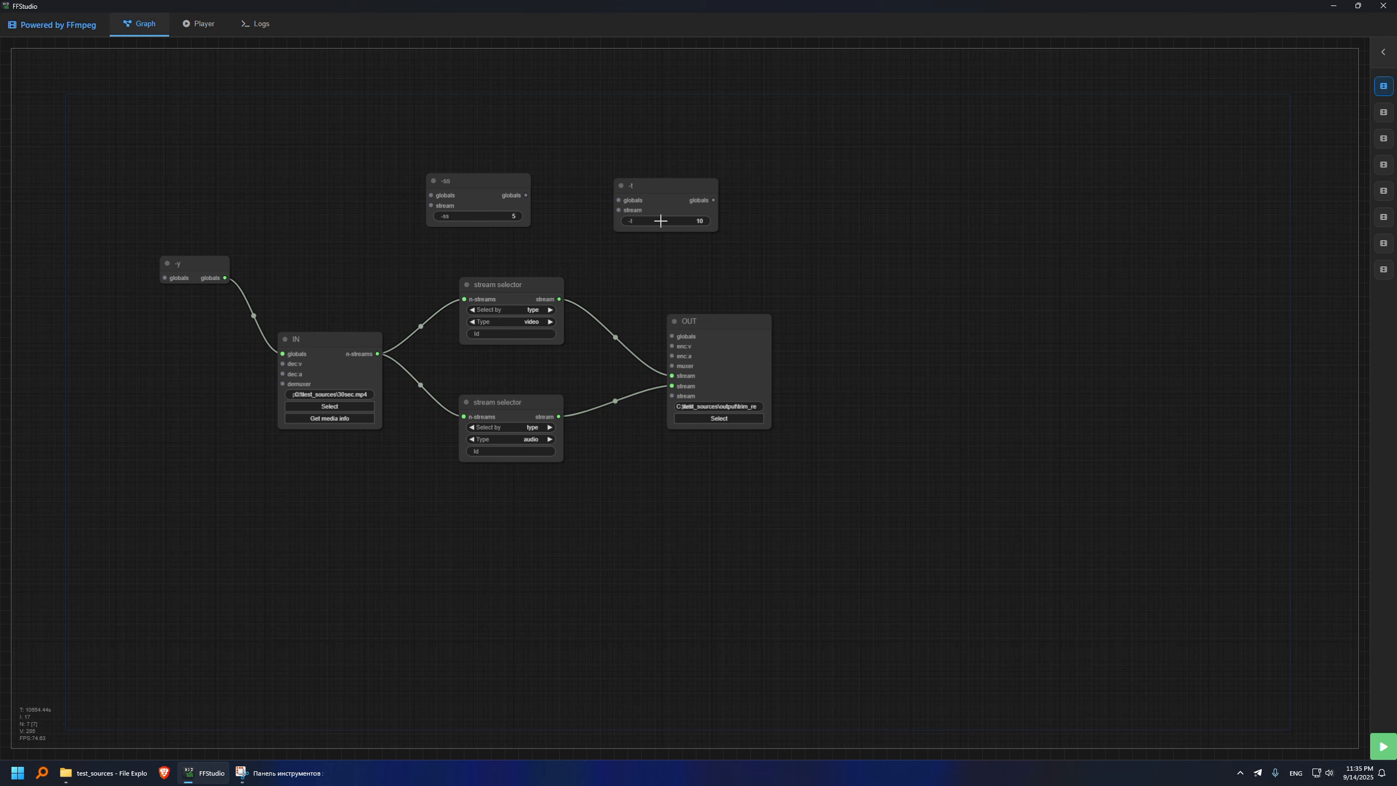
- Chain the -ss node through the -t node into the output's globals and space out the nodes
{"action": "left_click_drag", "start_coordinate": [526, 195], "coordinate": [678, 330]}
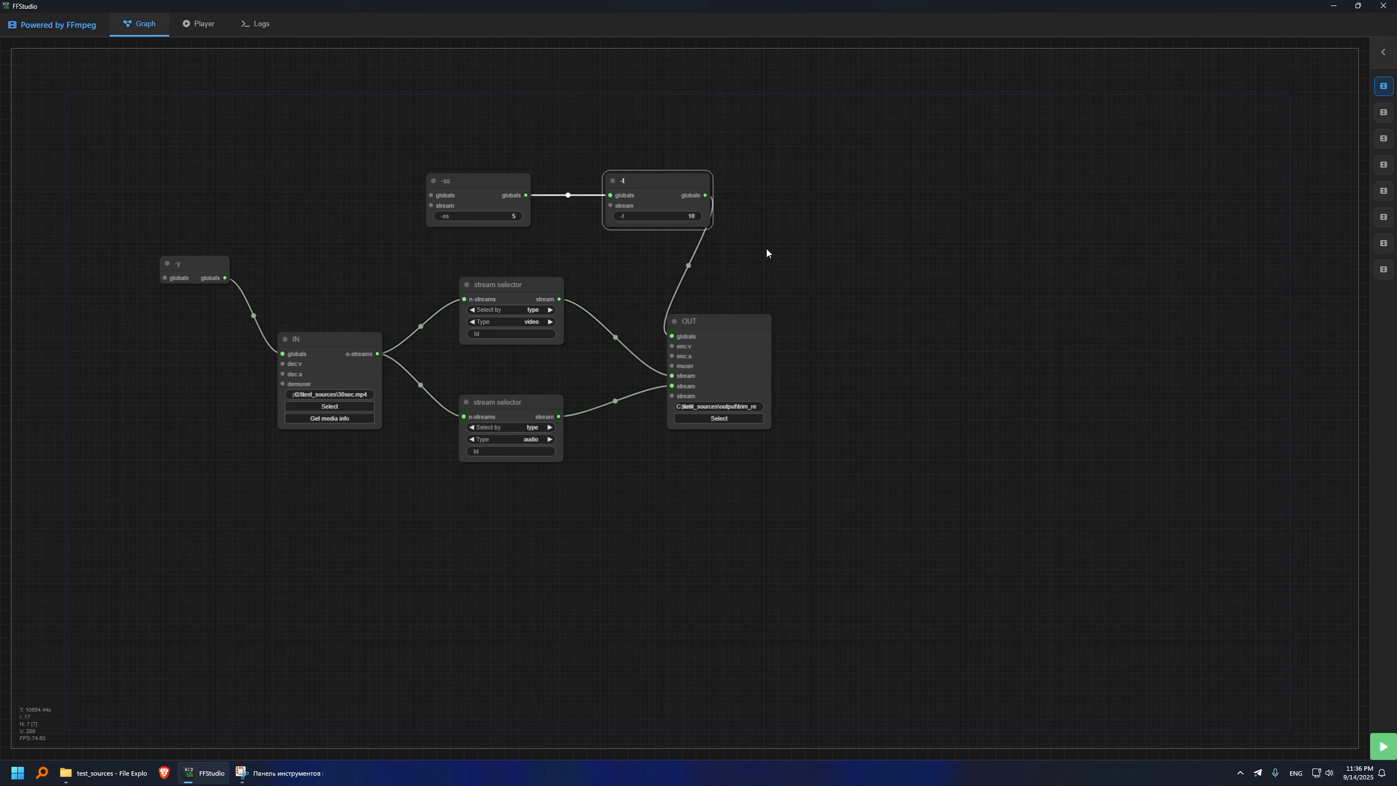
{"action": "left_click_drag", "start_coordinate": [714, 323], "coordinate": [782, 322]}
{"action": "left_click_drag", "start_coordinate": [482, 181], "coordinate": [524, 183]}
{"action": "mouse_move", "coordinate": [417, 221]}
{"action": "left_mouse_down"}
{"action": "mouse_move", "coordinate": [376, 195]}
{"action": "mouse_move", "coordinate": [396, 216]}
{"action": "left_mouse_up"}
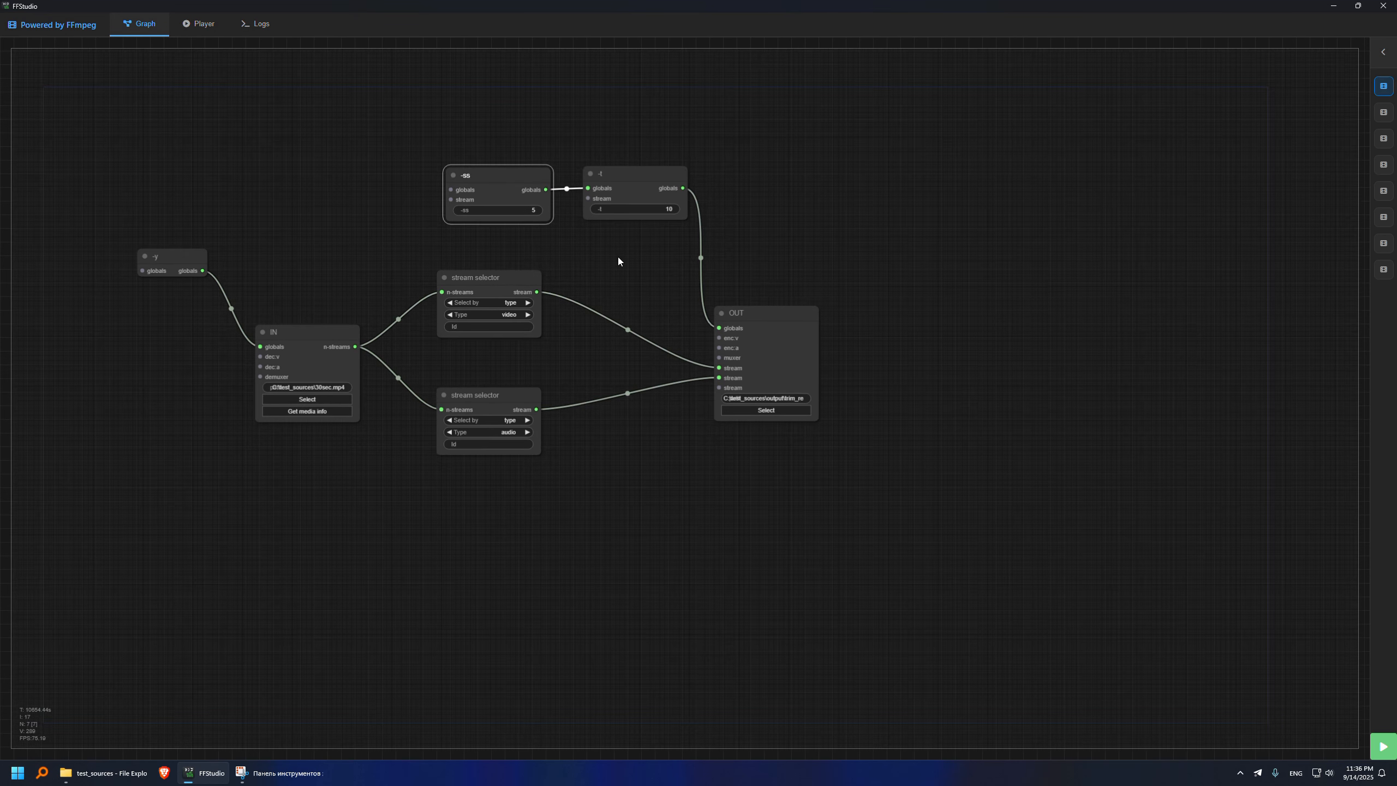
{"action": "left_click_drag", "start_coordinate": [782, 256], "coordinate": [808, 252]}
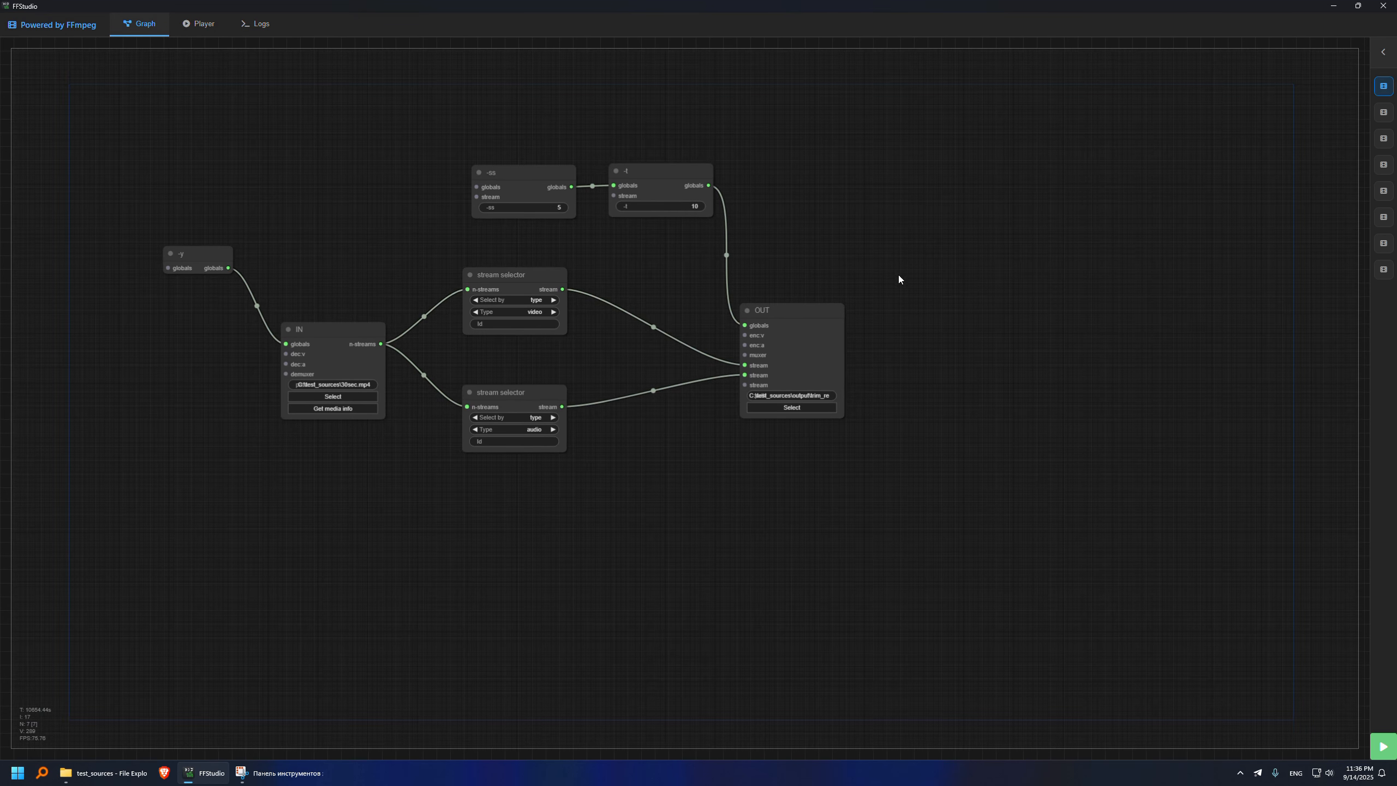
- Run the graph, then switch to File Explorer and open trim_result.mp4 from the output folder in MediaInfo
{"action": "left_click", "coordinate": [1383, 746]}
{"action": "left_click", "coordinate": [117, 772]}
{"action": "double_click", "coordinate": [561, 236]}
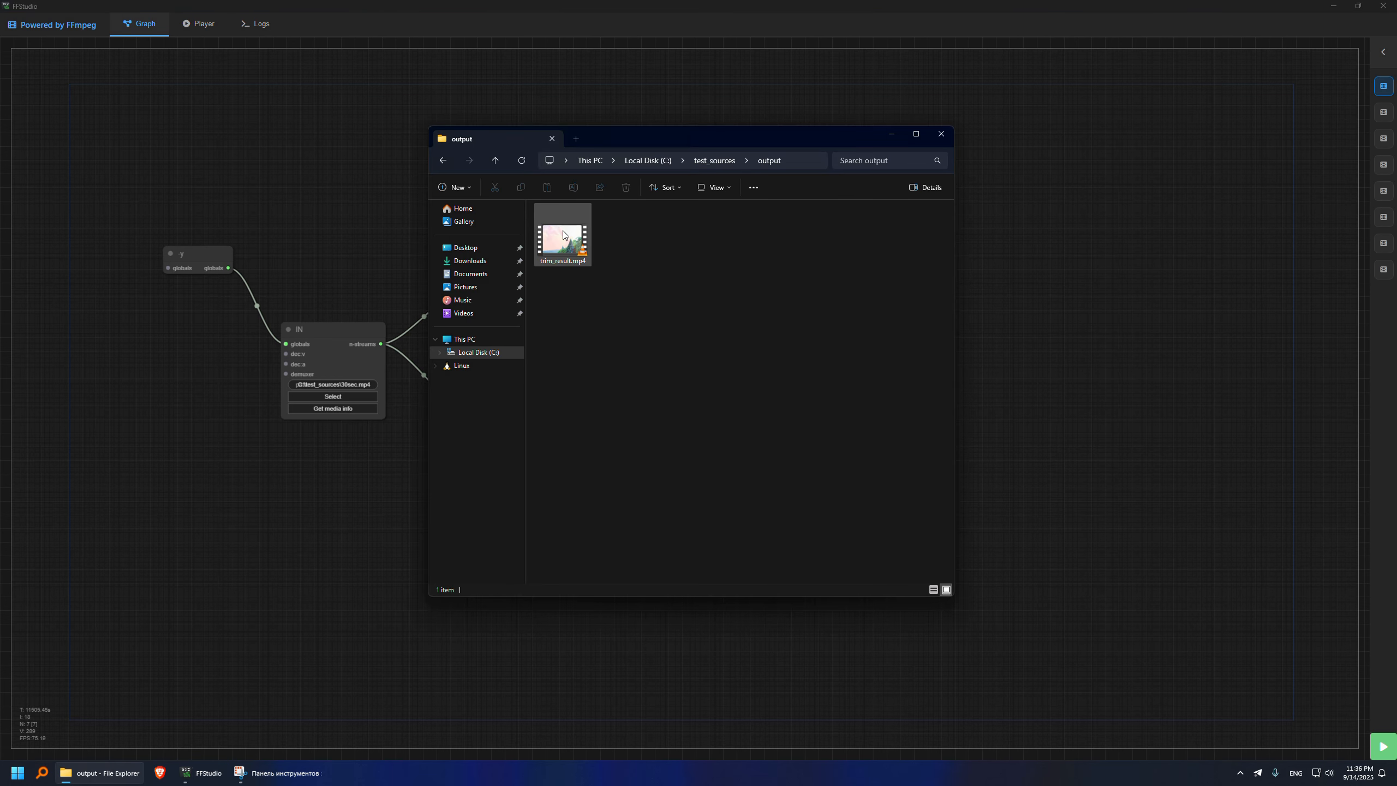
{"action": "left_click", "coordinate": [573, 252]}
{"action": "right_click", "coordinate": [573, 252]}
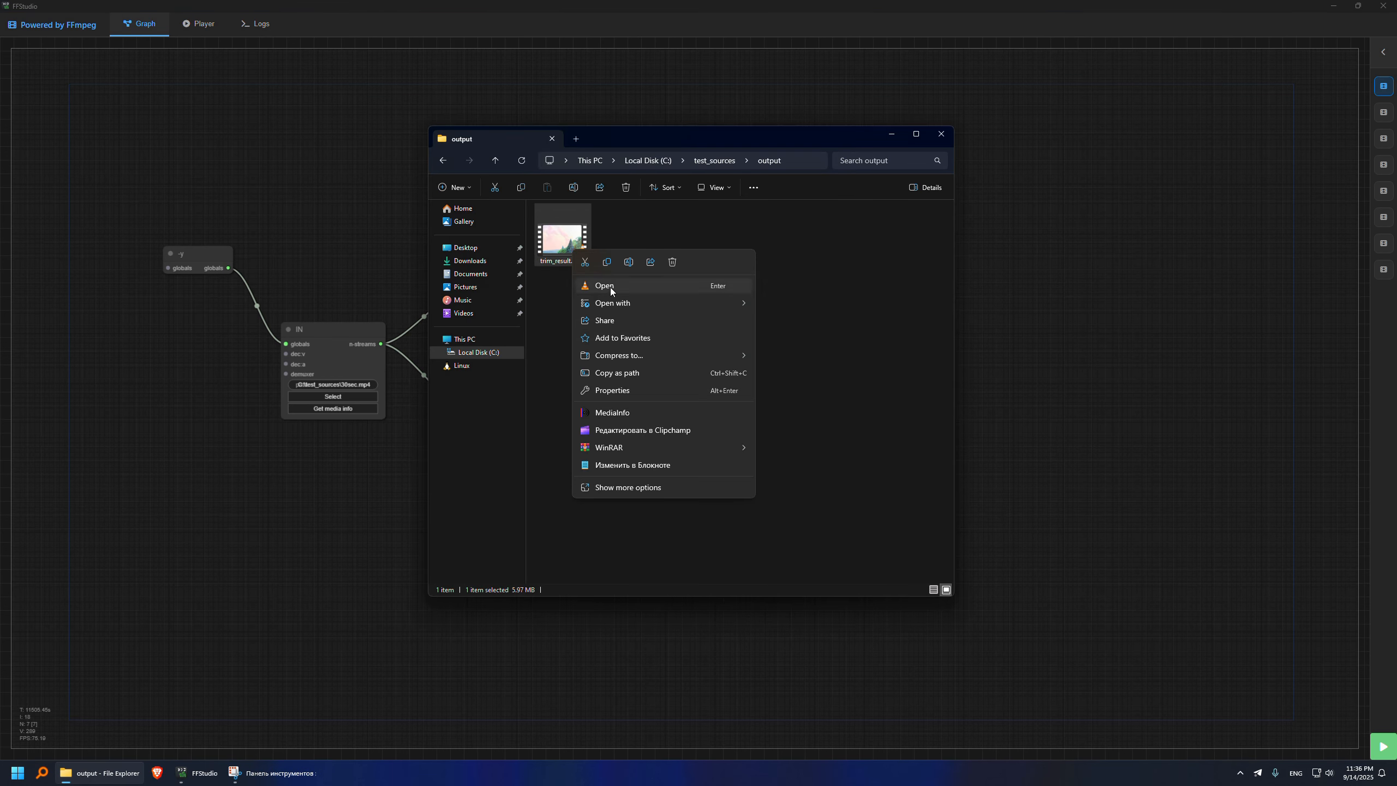
{"action": "left_click", "coordinate": [605, 415]}
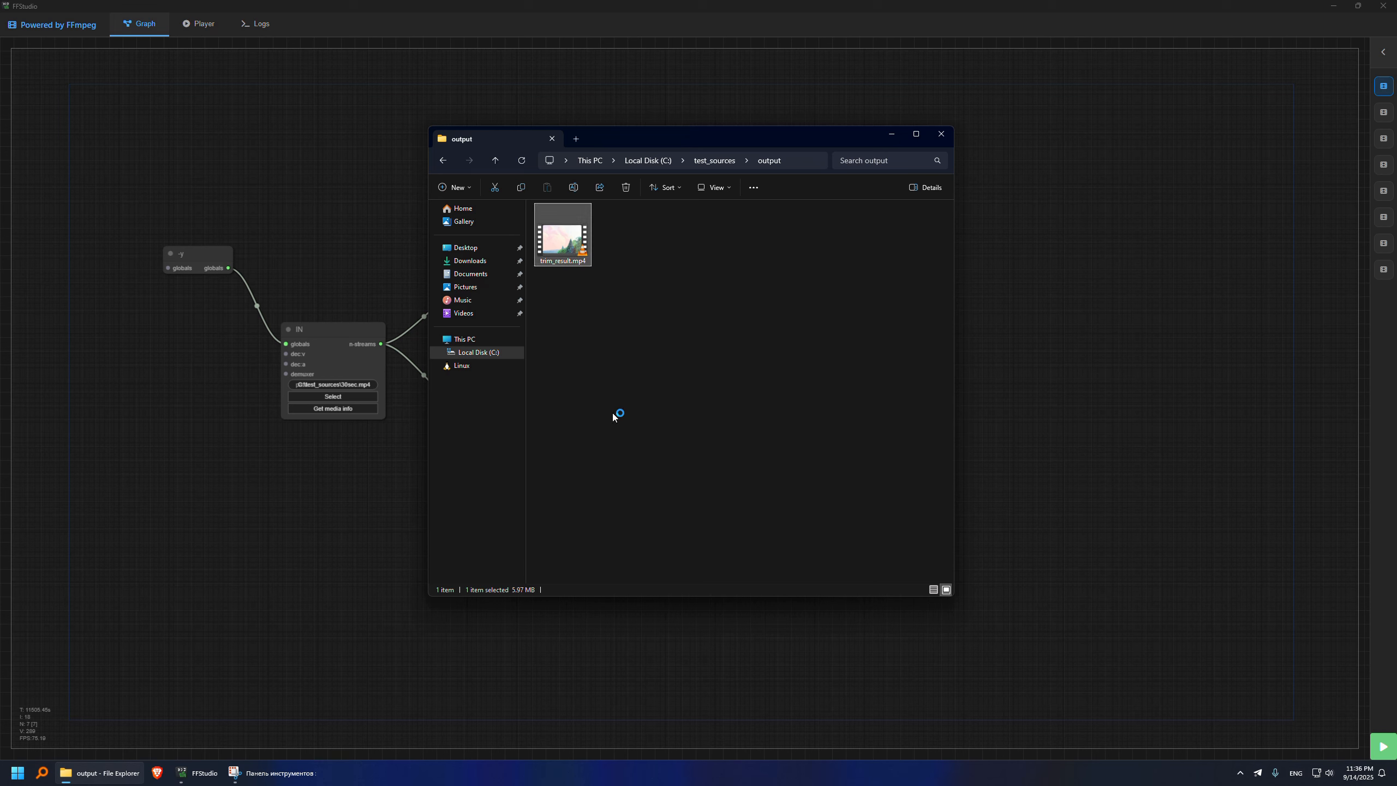
- Display the MediaInfo report as text and examine the trimmed file's duration and video stream properties
{"action": "left_click", "coordinate": [519, 239]}
{"action": "left_click", "coordinate": [532, 287]}
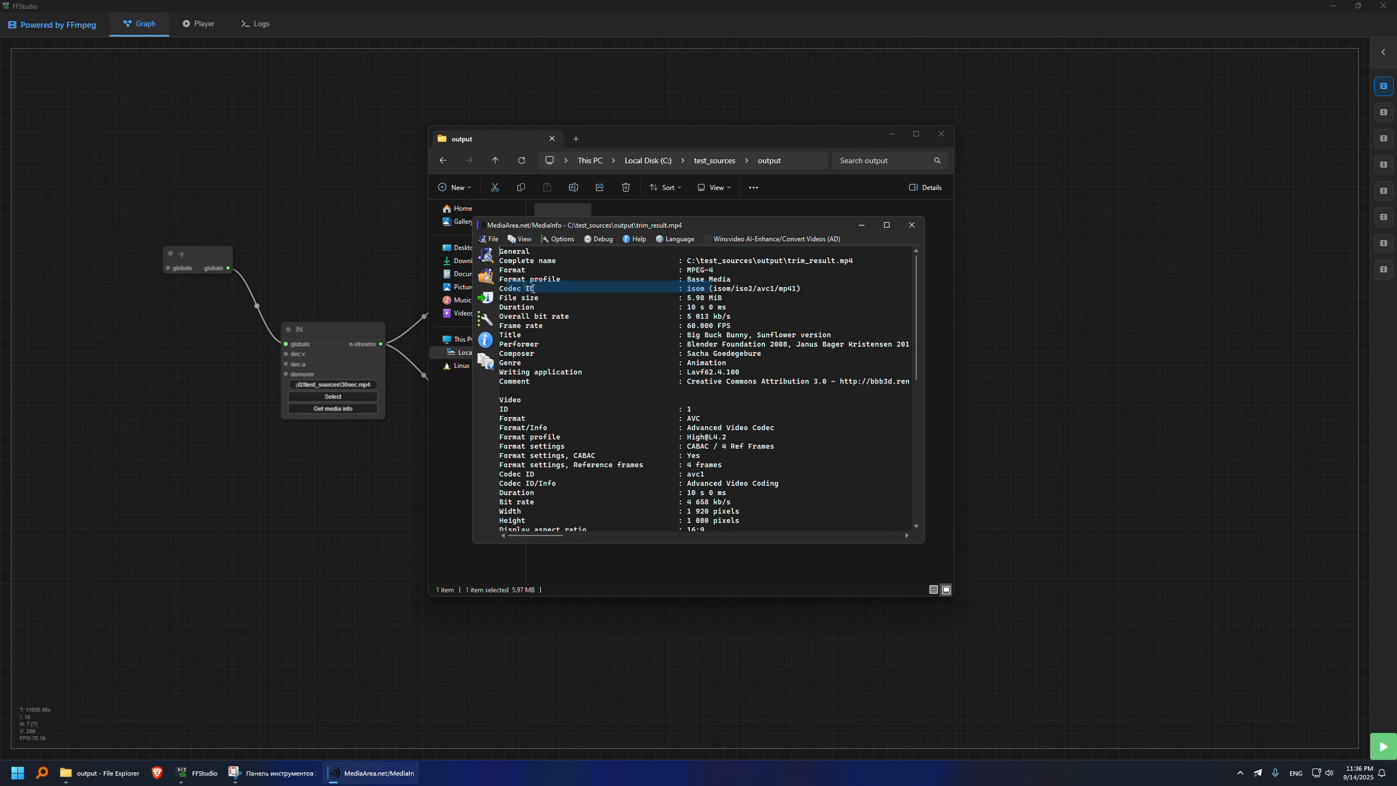
{"action": "left_click_drag", "start_coordinate": [684, 307], "coordinate": [727, 309]}
{"action": "scroll", "coordinate": [721, 331], "scroll_direction": "down", "scroll_amount": 5}
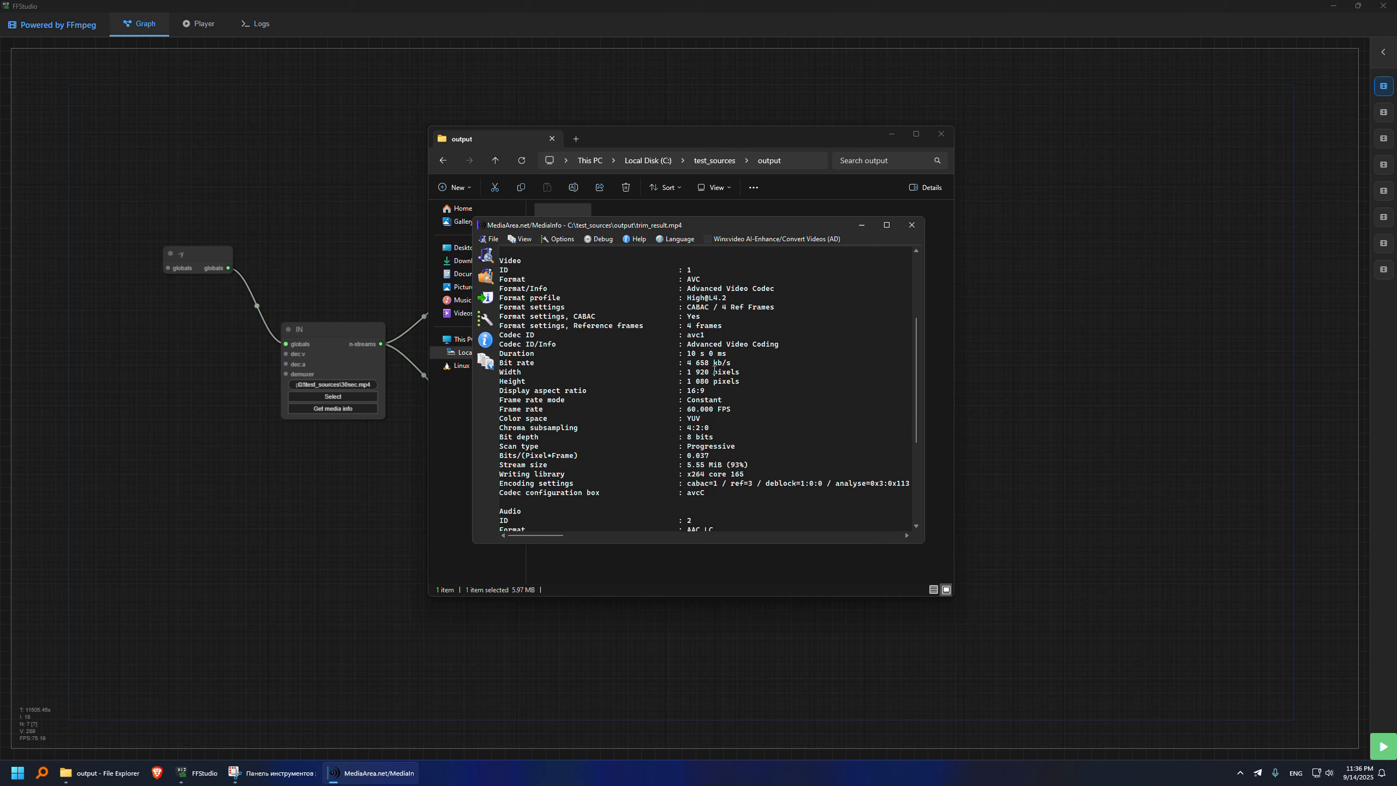
- Examine the video and audio stream durations in the trim_result.mp4 report, then close MediaInfo
{"action": "left_click_drag", "start_coordinate": [687, 353], "coordinate": [726, 391]}
{"action": "scroll", "coordinate": [710, 374], "scroll_direction": "down", "scroll_amount": 6}
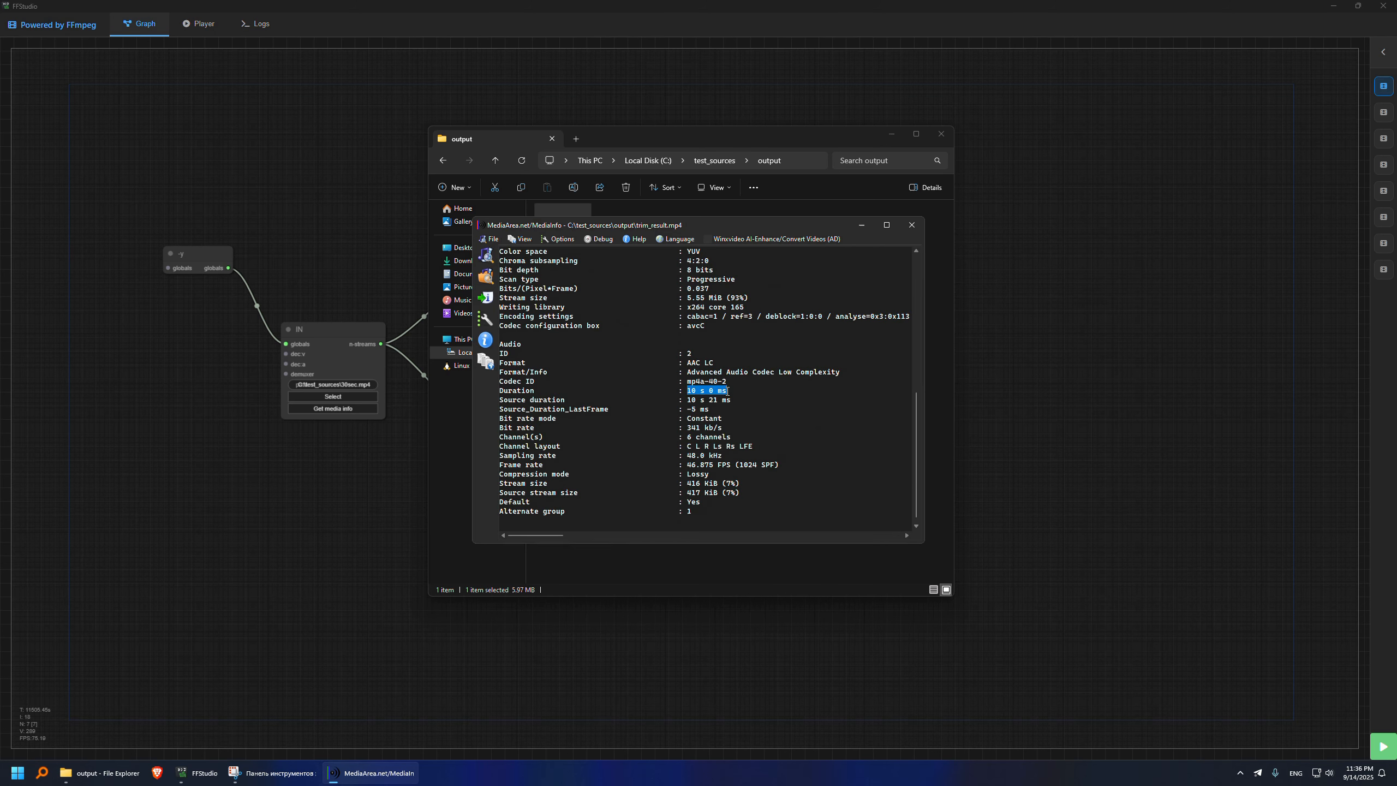
{"action": "left_click", "coordinate": [911, 225]}
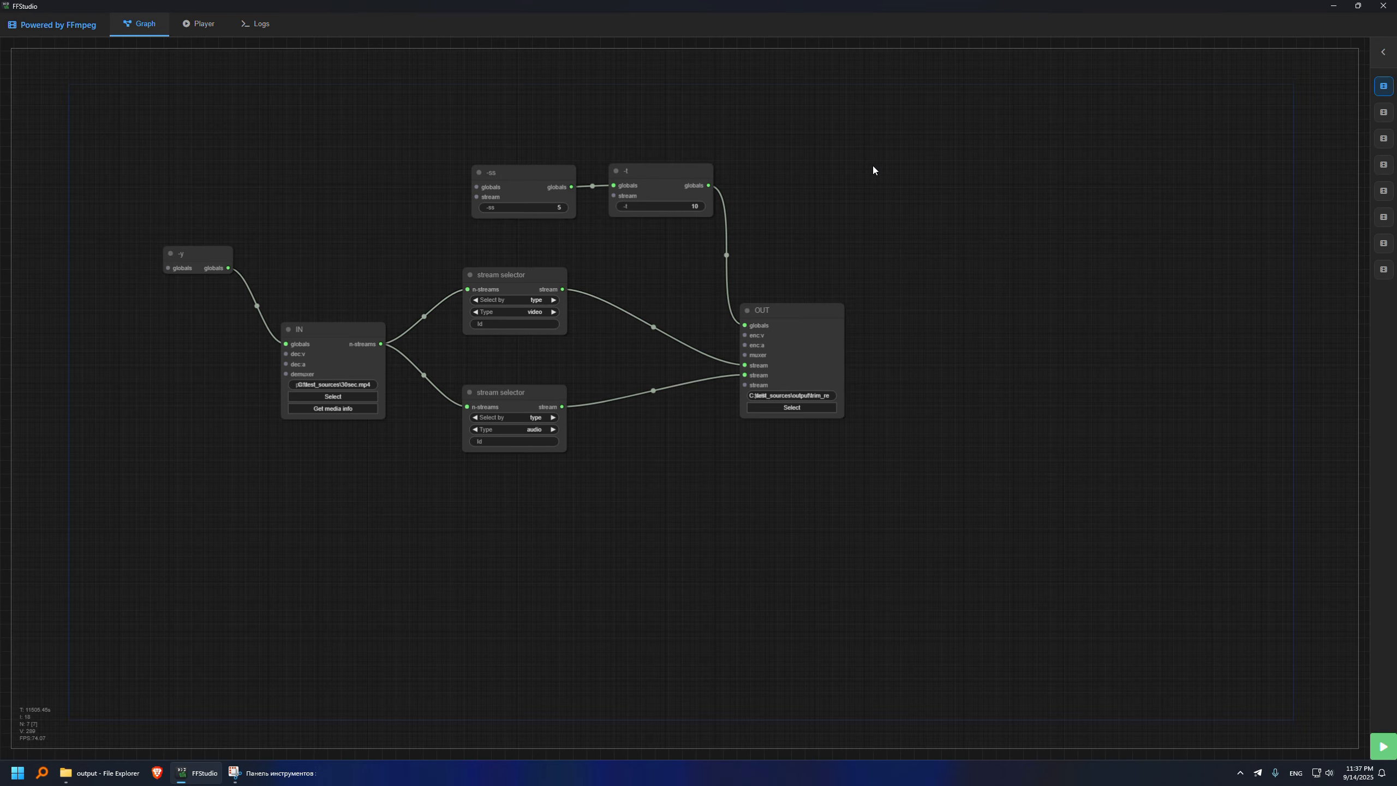
- In FFStudio, detach the -ss and -t chain from the output's globals, move it before the input, and connect it to the -y node's globals
{"action": "left_click_drag", "start_coordinate": [745, 325], "coordinate": [261, 179]}
{"action": "left_click", "coordinate": [677, 170]}
{"action": "left_click", "coordinate": [532, 177], "text": "ctrl"}
{"action": "left_click_drag", "start_coordinate": [360, 243], "coordinate": [602, 283]}
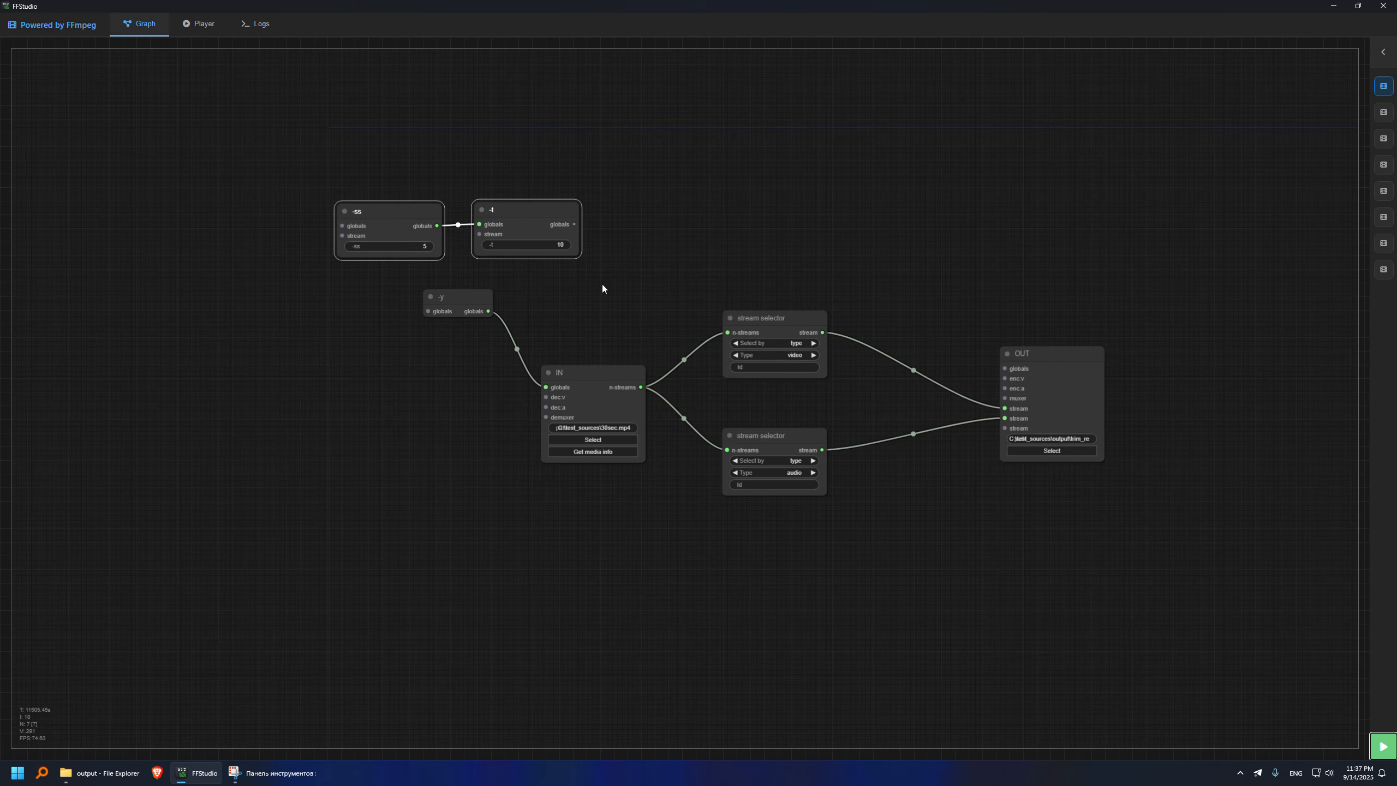
{"action": "left_click_drag", "start_coordinate": [539, 216], "coordinate": [428, 311]}
{"action": "left_click_drag", "start_coordinate": [456, 360], "coordinate": [296, 365]}
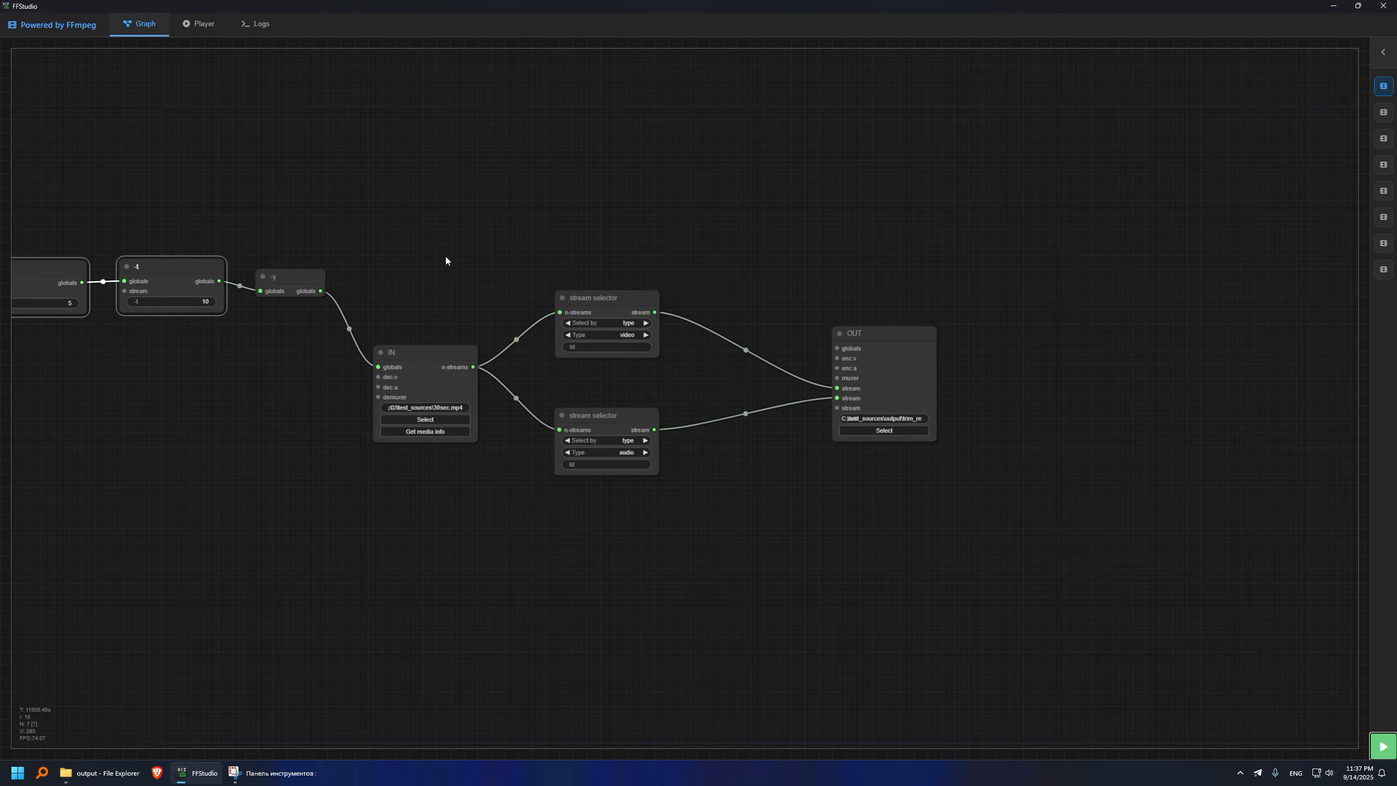
- Add a per-stream -c option node with the value copy and connect it to the output's globals
{"action": "double_click", "coordinate": [668, 198]}
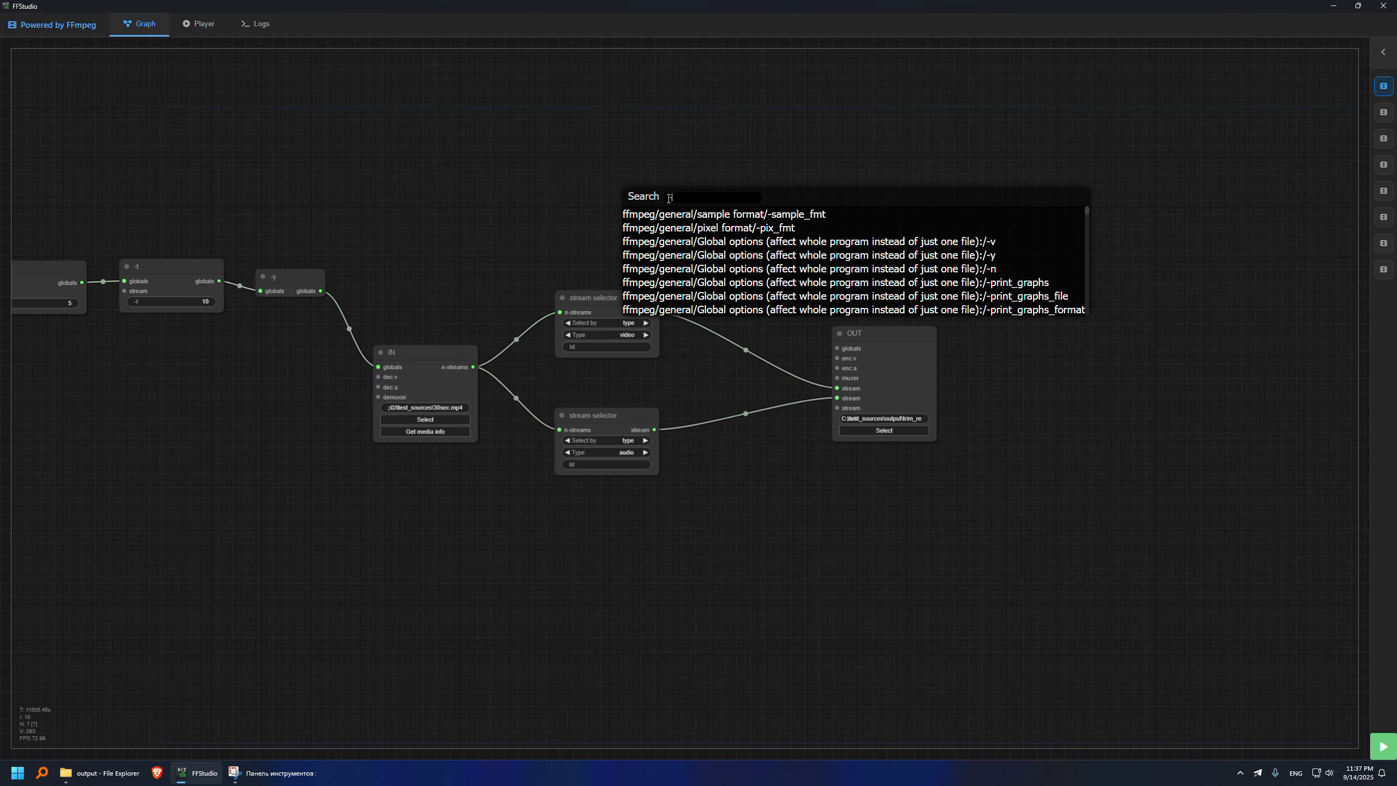
{"action": "type", "text": "-c"}
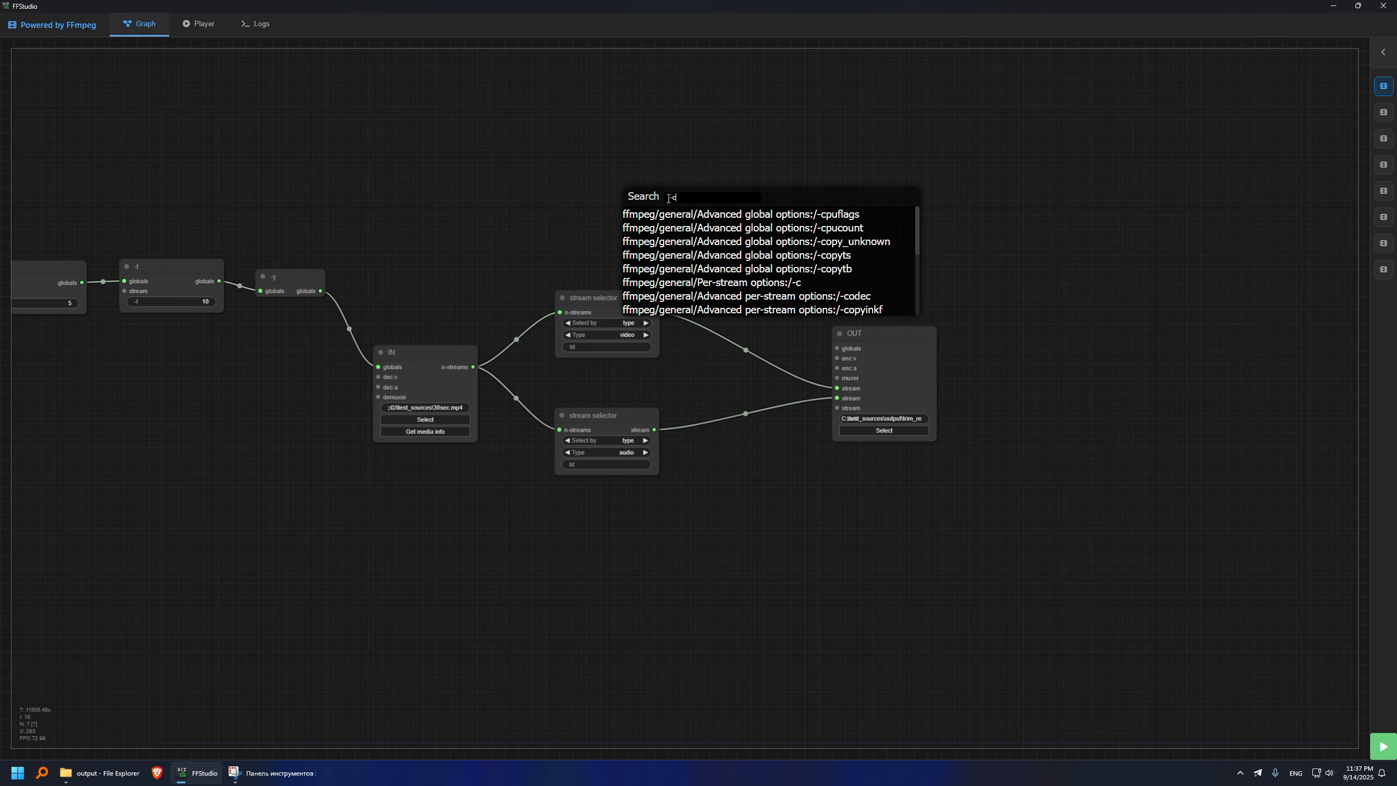
{"action": "left_click", "coordinate": [692, 282]}
{"action": "type", "text": "copy"}
{"action": "key", "text": "Return"}
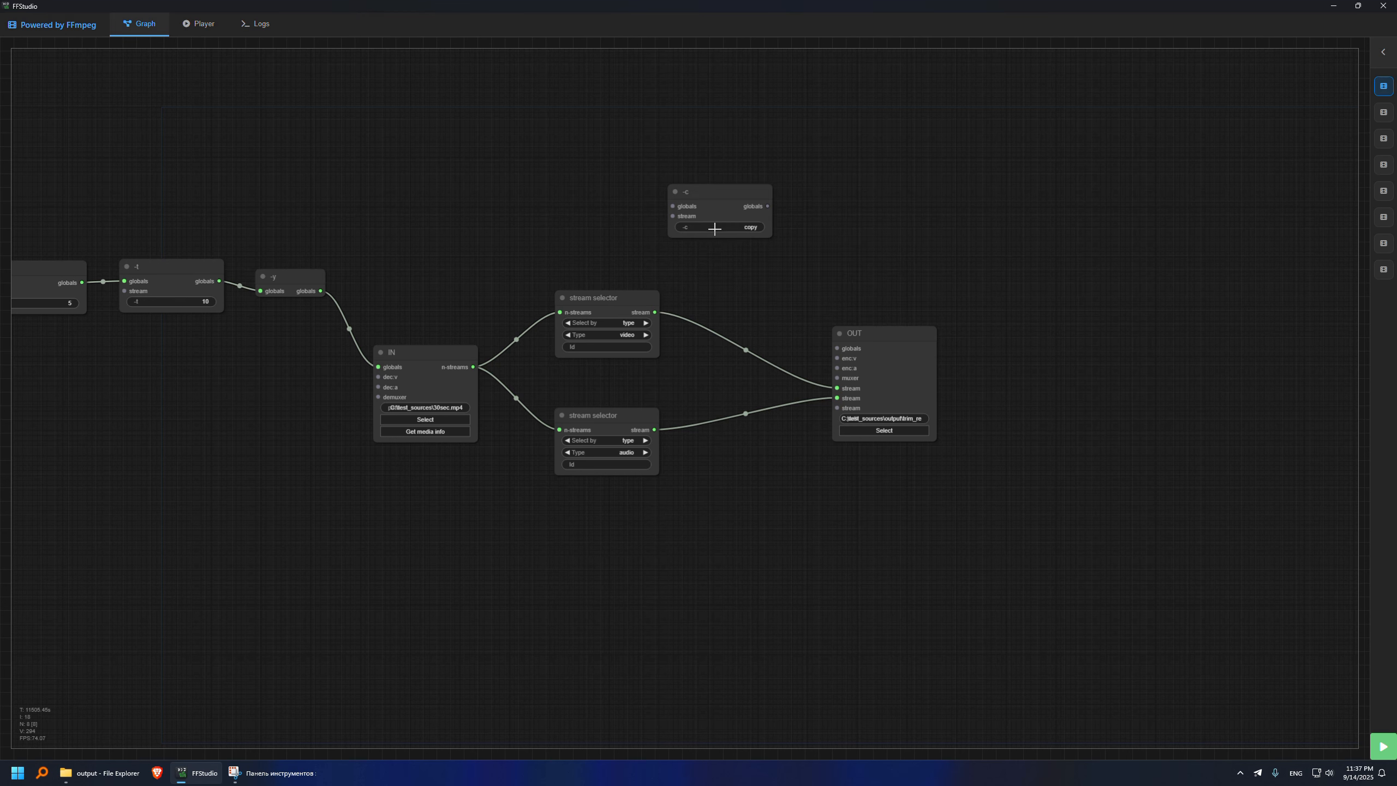
{"action": "left_click_drag", "start_coordinate": [767, 206], "coordinate": [836, 346]}
{"action": "left_click_drag", "start_coordinate": [862, 258], "coordinate": [1024, 308]}
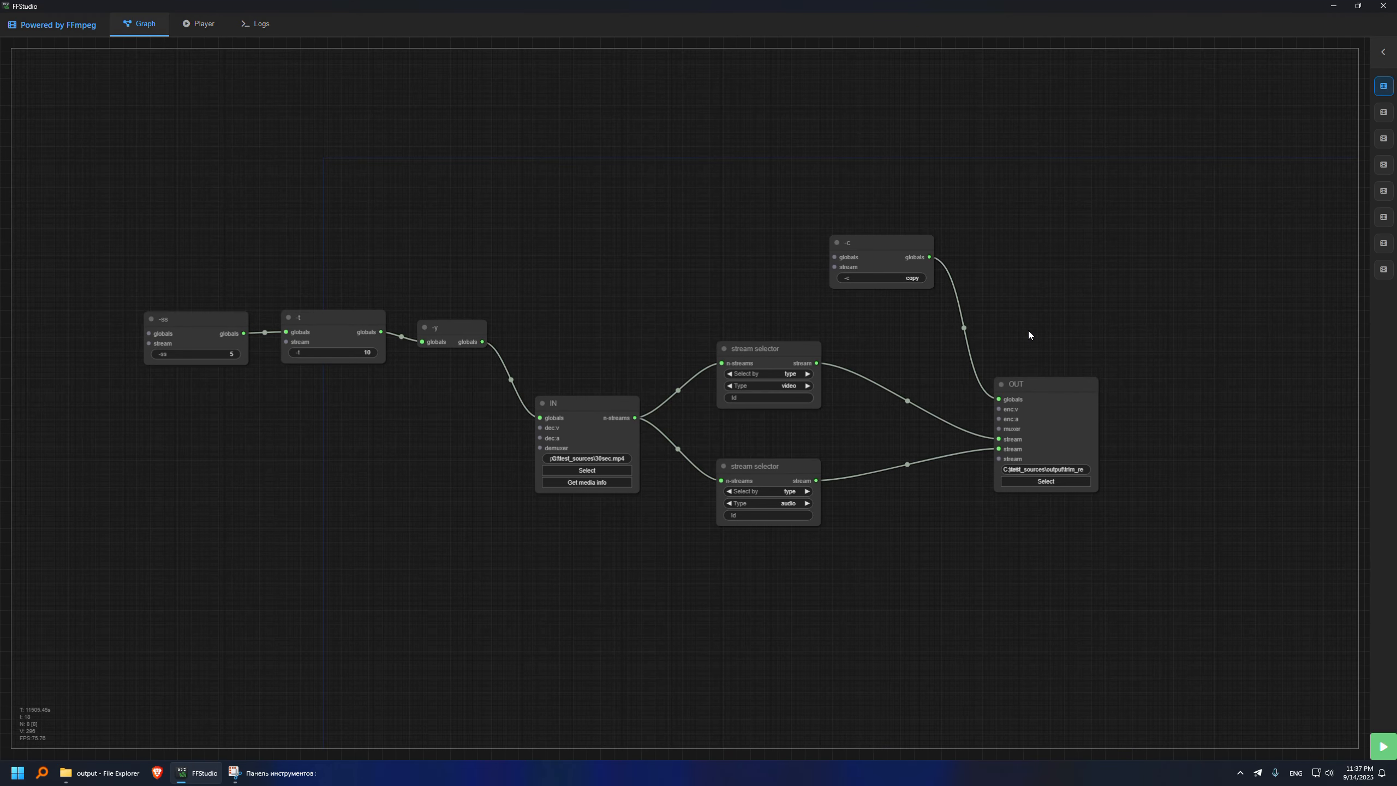
- Change the output file name to trim_result_v2.mp4 and run the graph
{"action": "left_click", "coordinate": [1074, 470]}
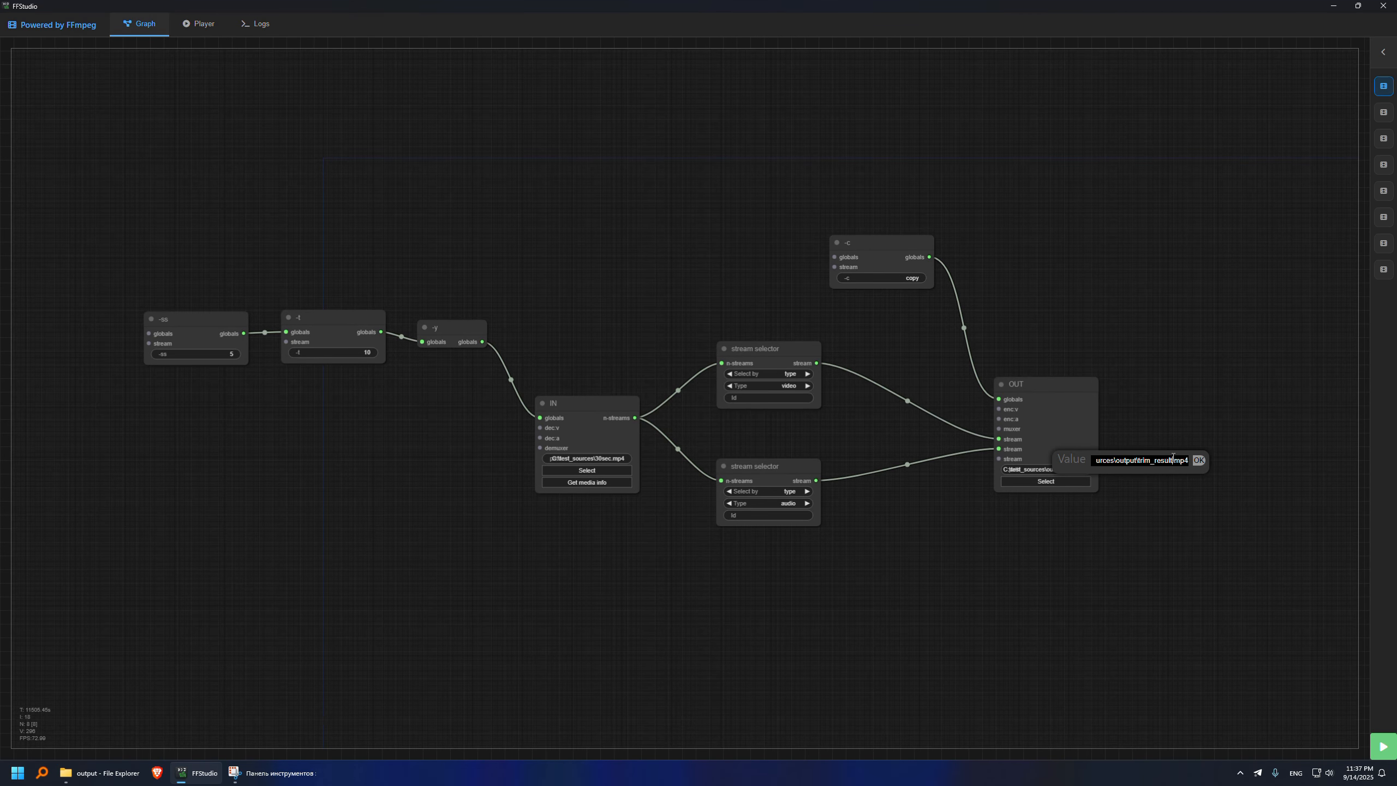
{"action": "left_click", "coordinate": [1204, 463]}
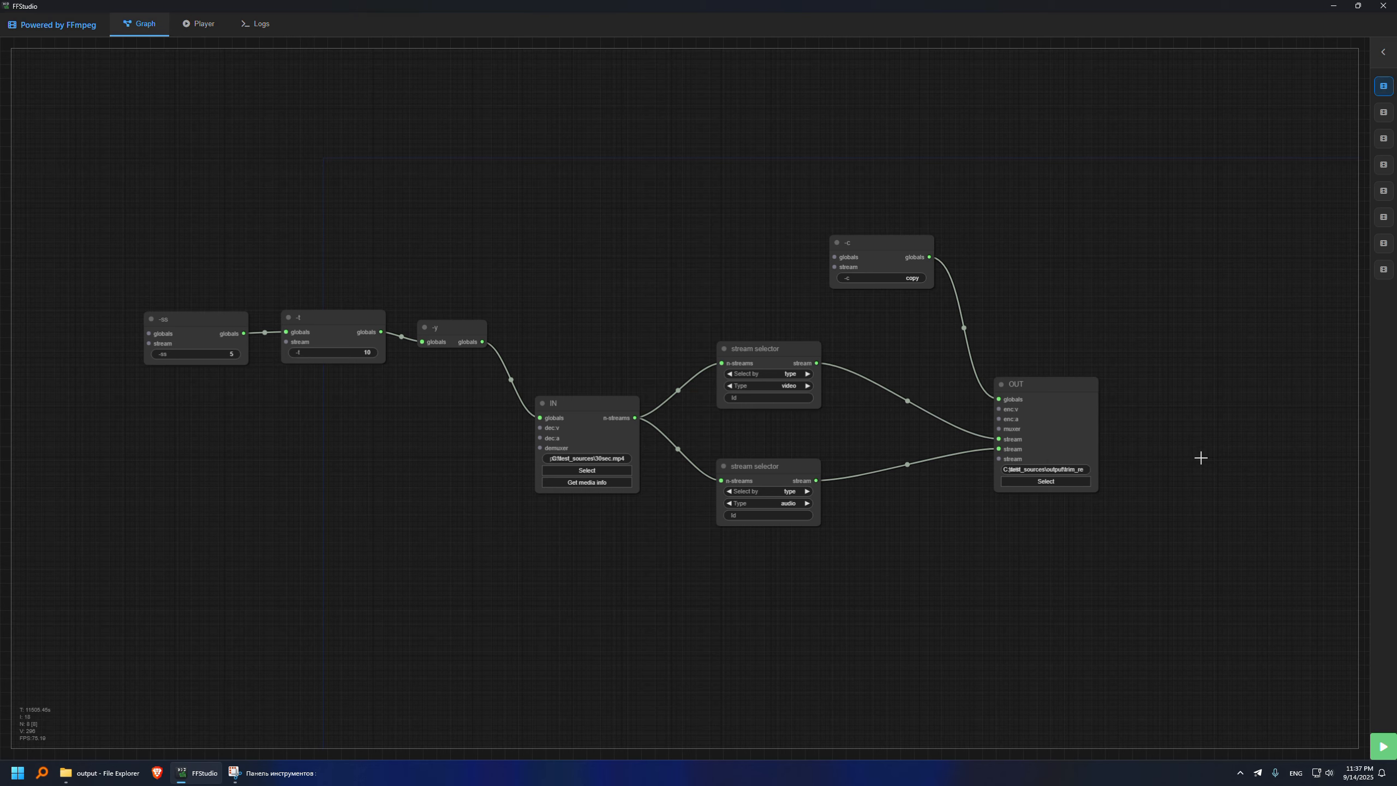
{"action": "left_click", "coordinate": [1384, 747]}
- Switch to File Explorer and select trim_result.mp4 and trim_result_v2.mp4 in turn to compare their file sizes
{"action": "left_click", "coordinate": [127, 772]}
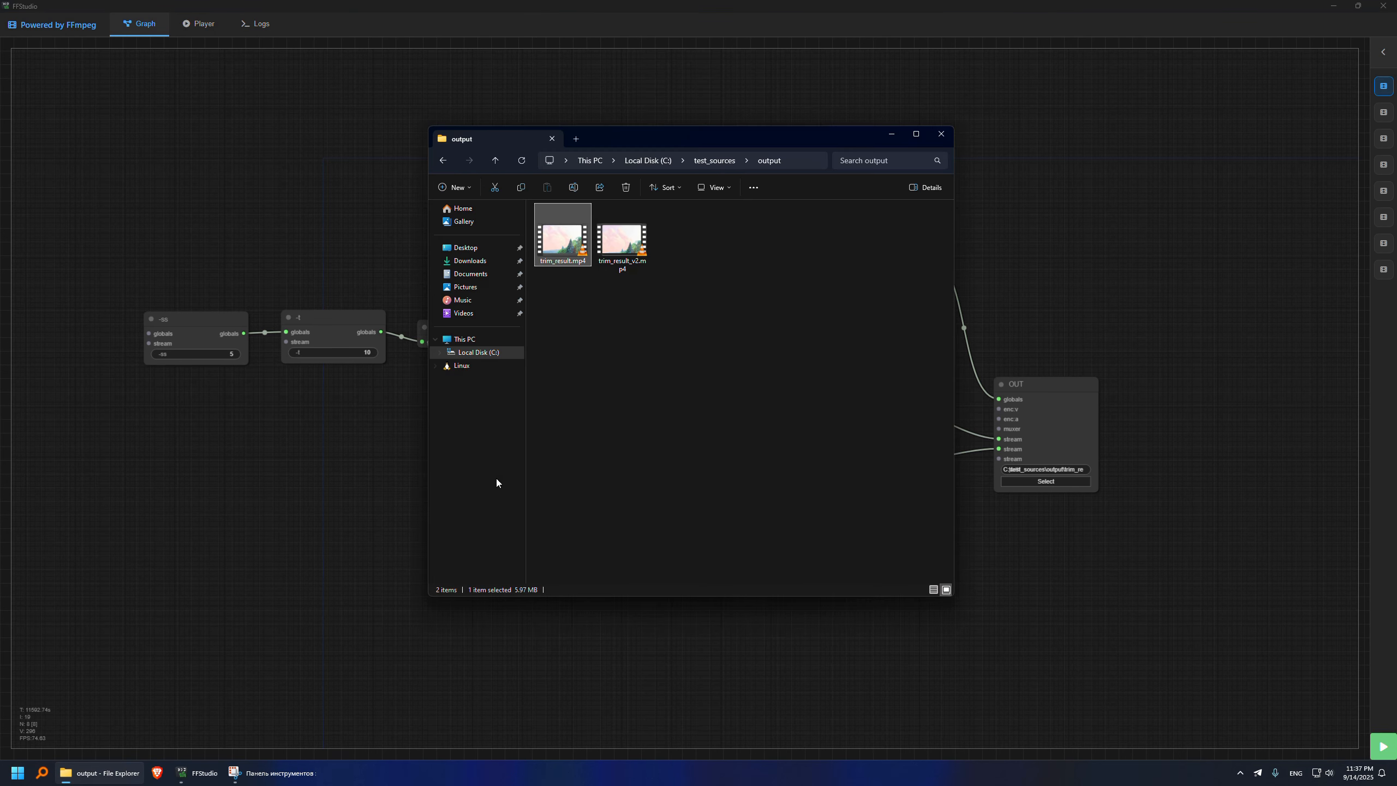
{"action": "left_click", "coordinate": [566, 255]}
{"action": "key", "text": "Right"}
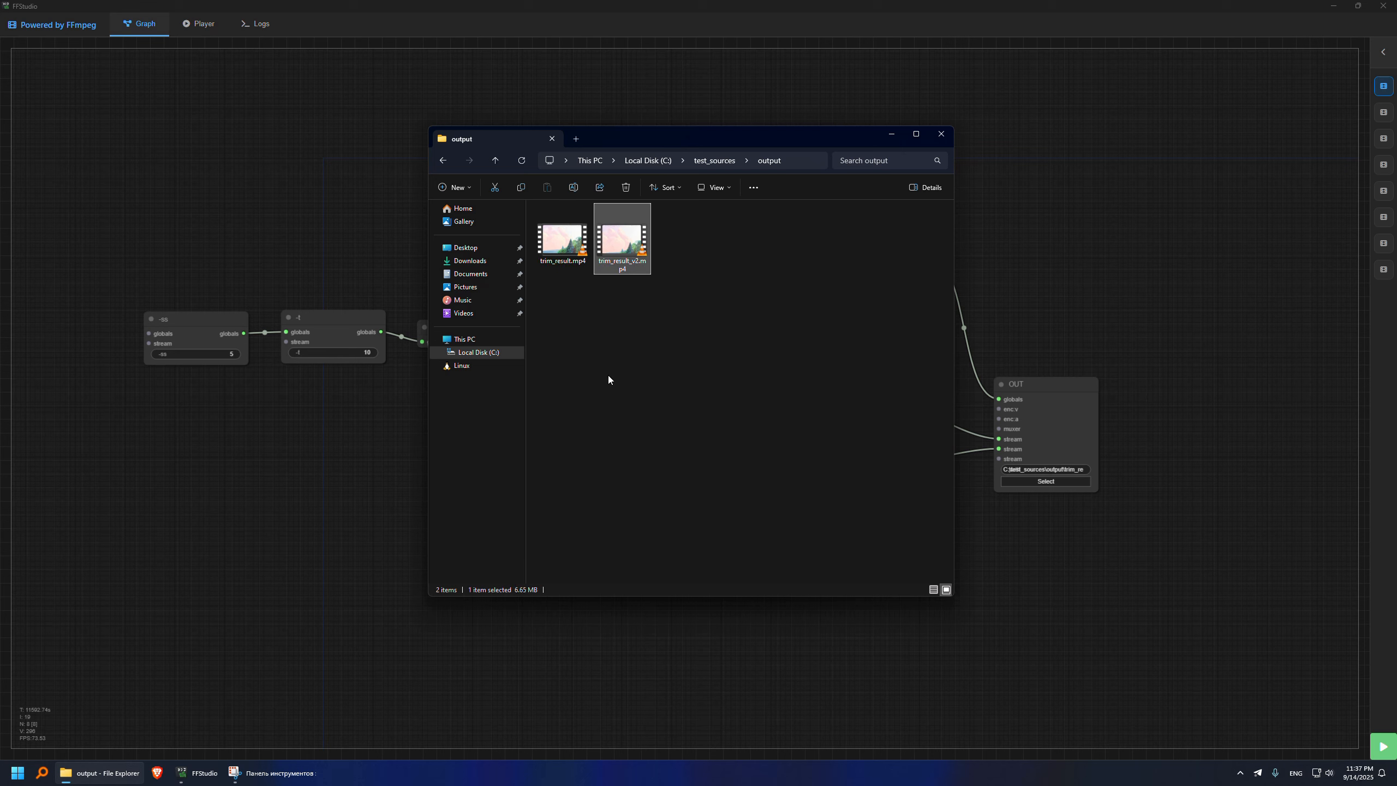